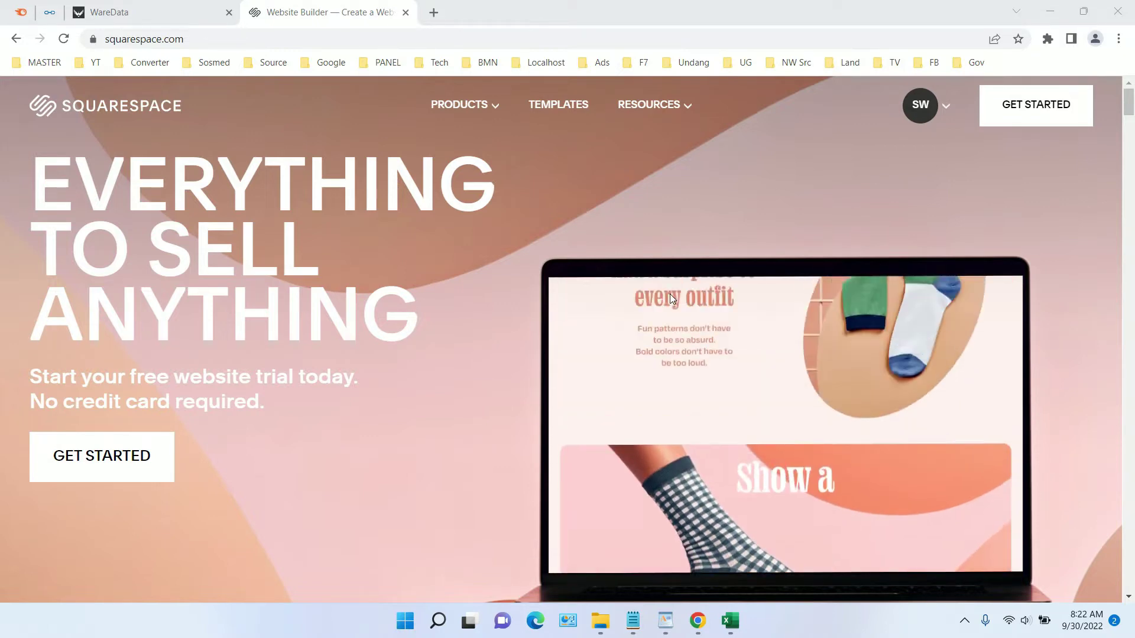
# Step: Open the My Tech Blog website from the account dashboard and go to its Custom CSS editor
pyautogui.click(940, 114)
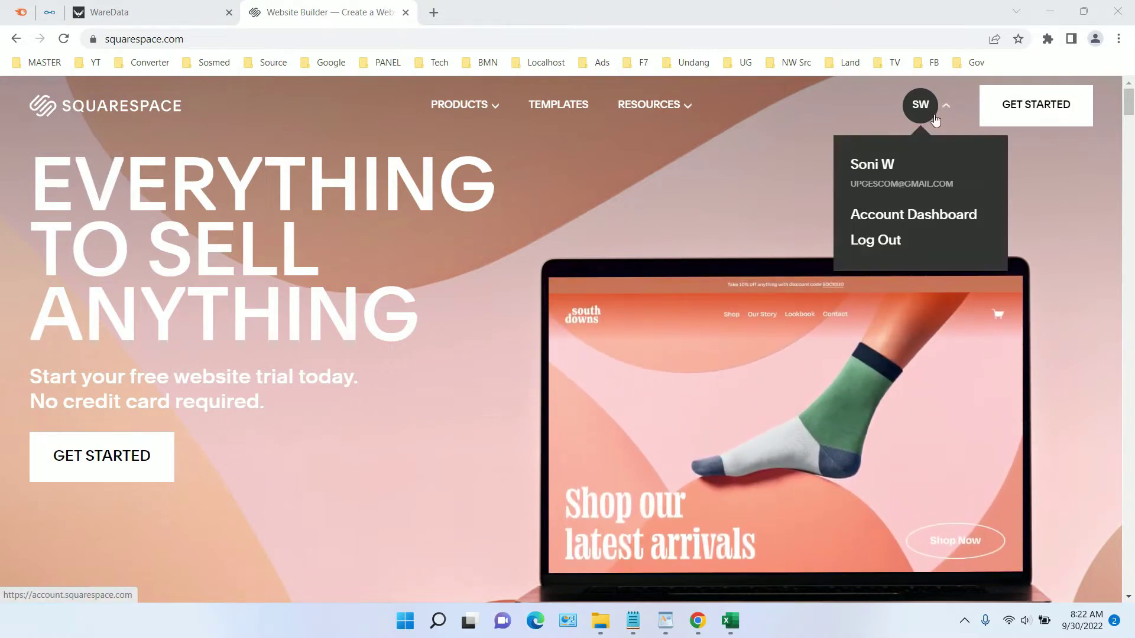
pyautogui.click(902, 215)
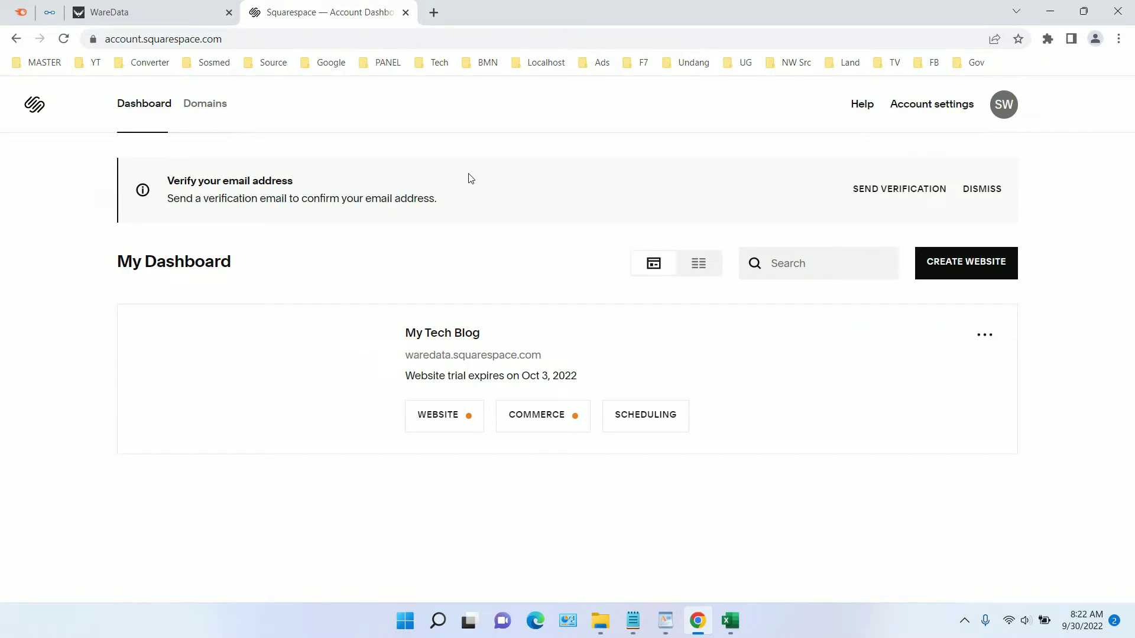
pyautogui.click(452, 338)
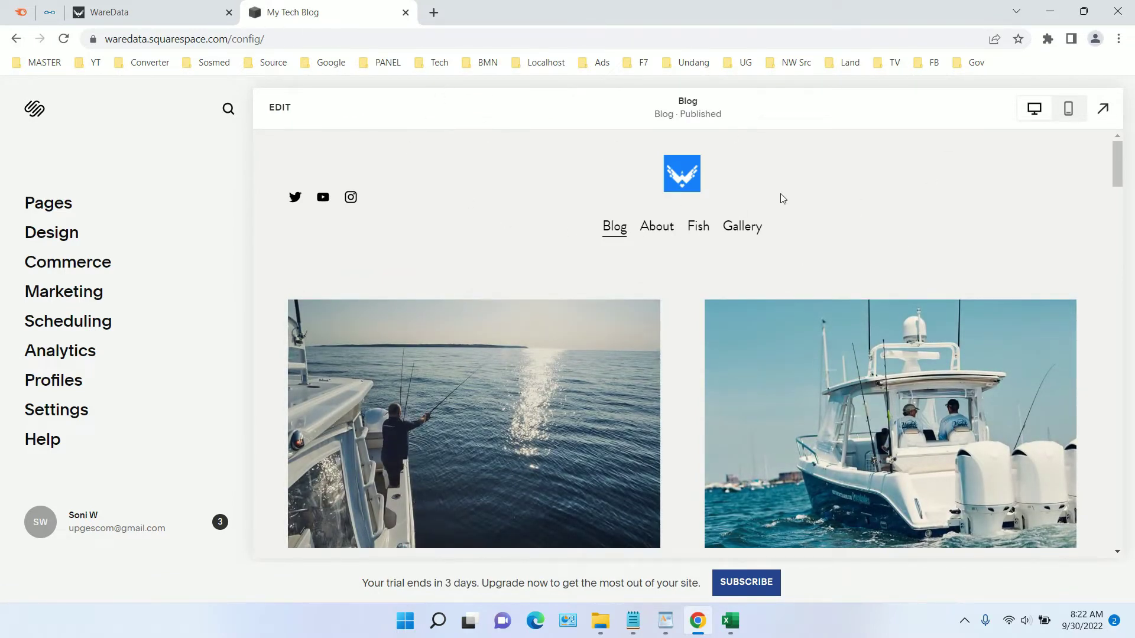
pyautogui.click(74, 241)
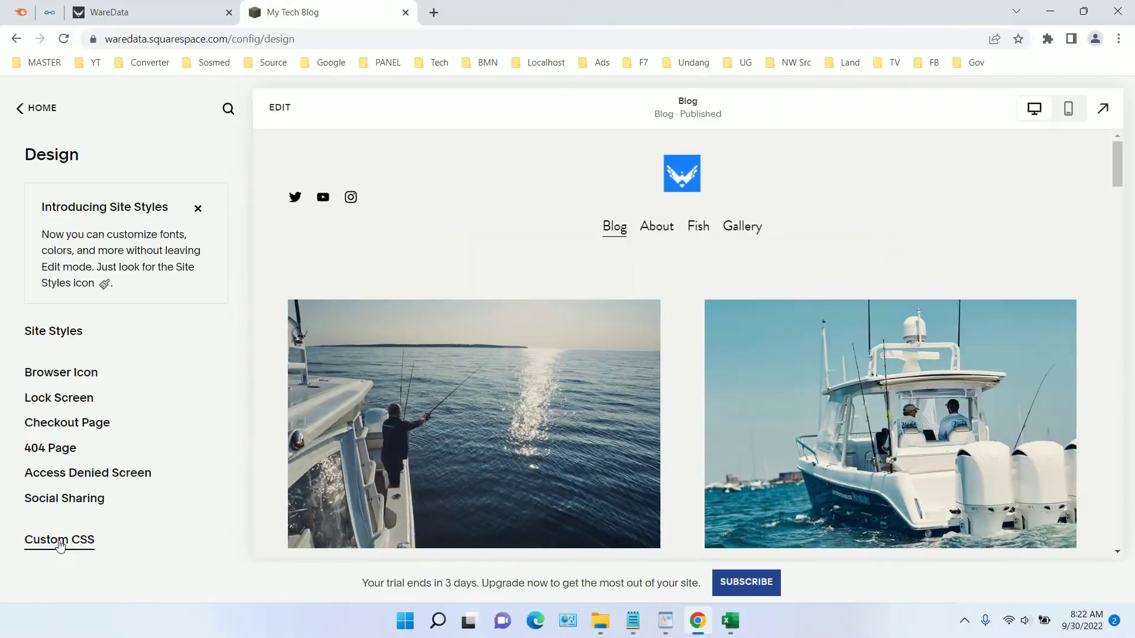
pyautogui.click(61, 540)
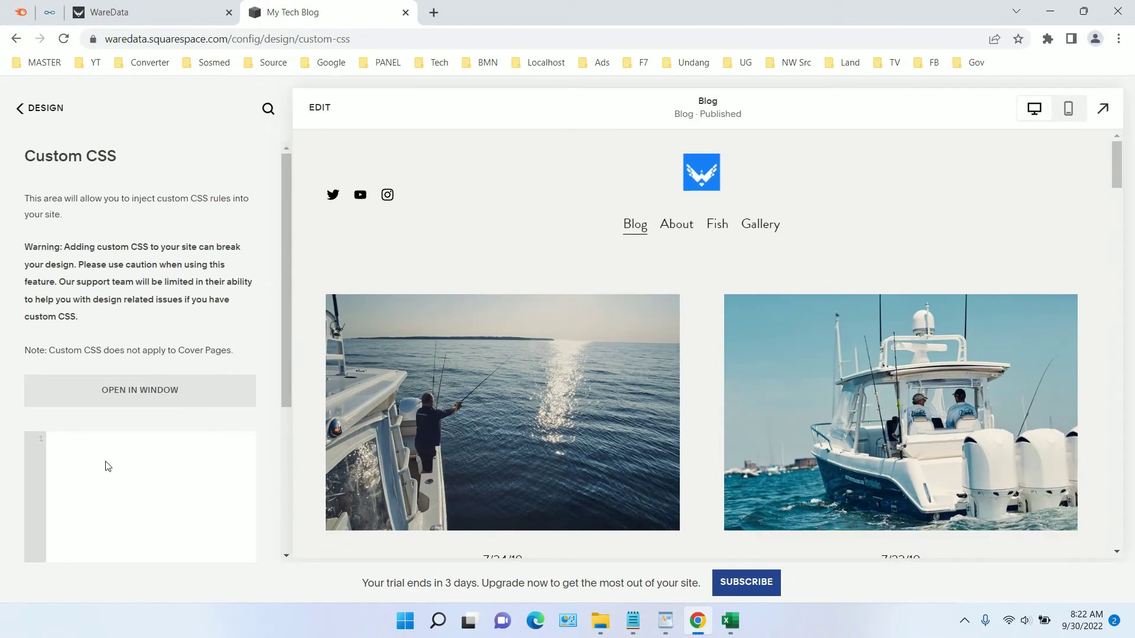
# Step: Add the custom CSS rule header{display:none} to hide the header site-wide and save it
pyautogui.write('header{')
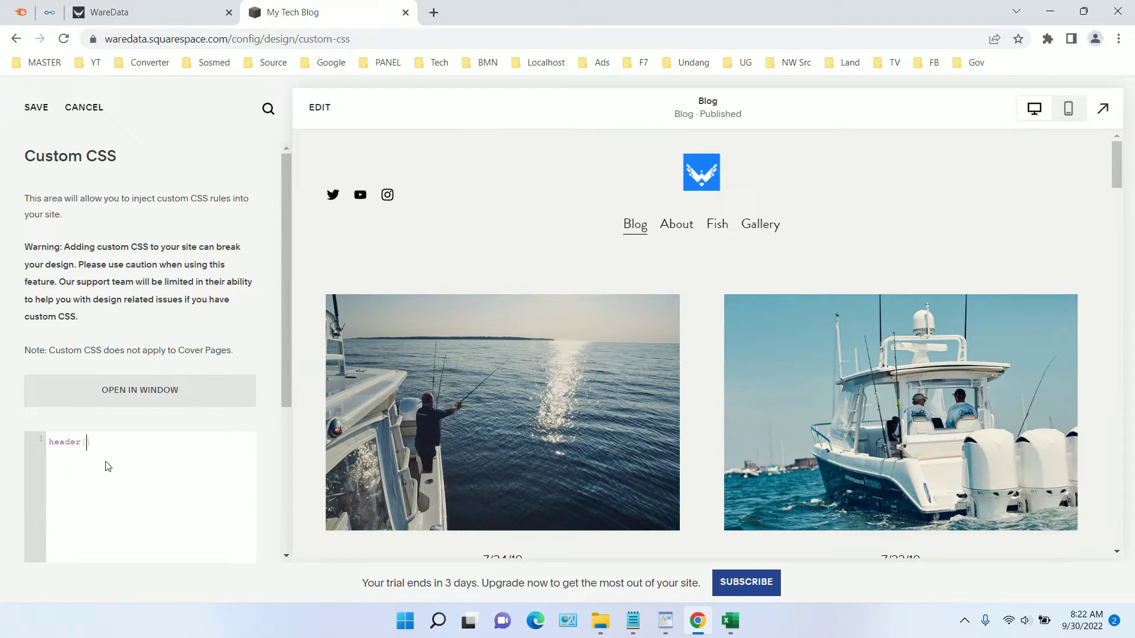
pyautogui.write('display:none')
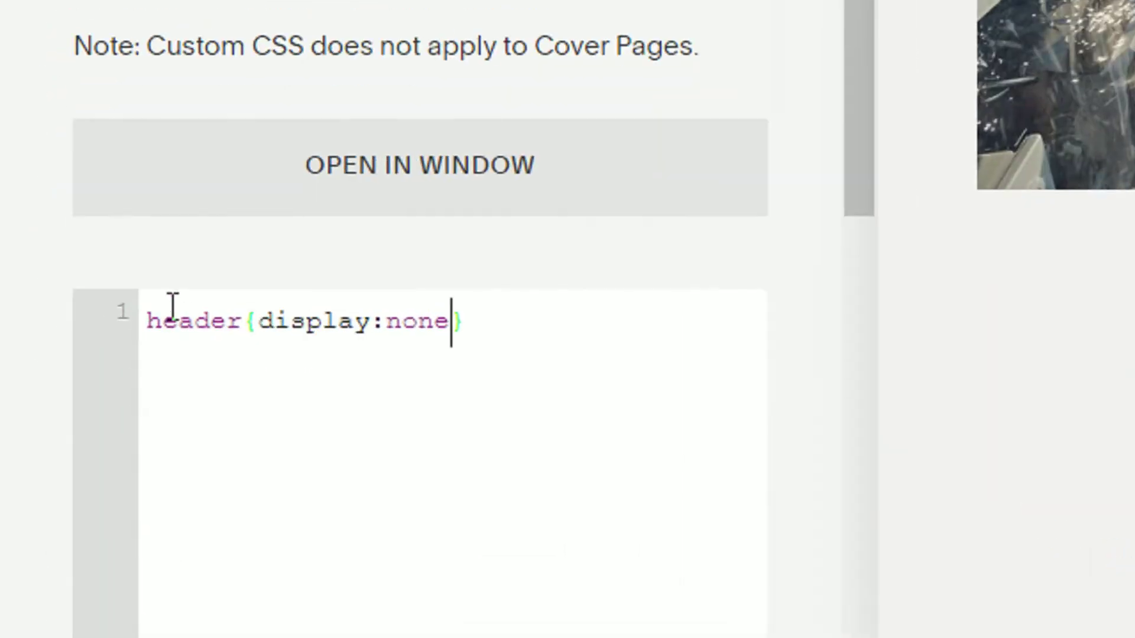
pyautogui.click(171, 443)
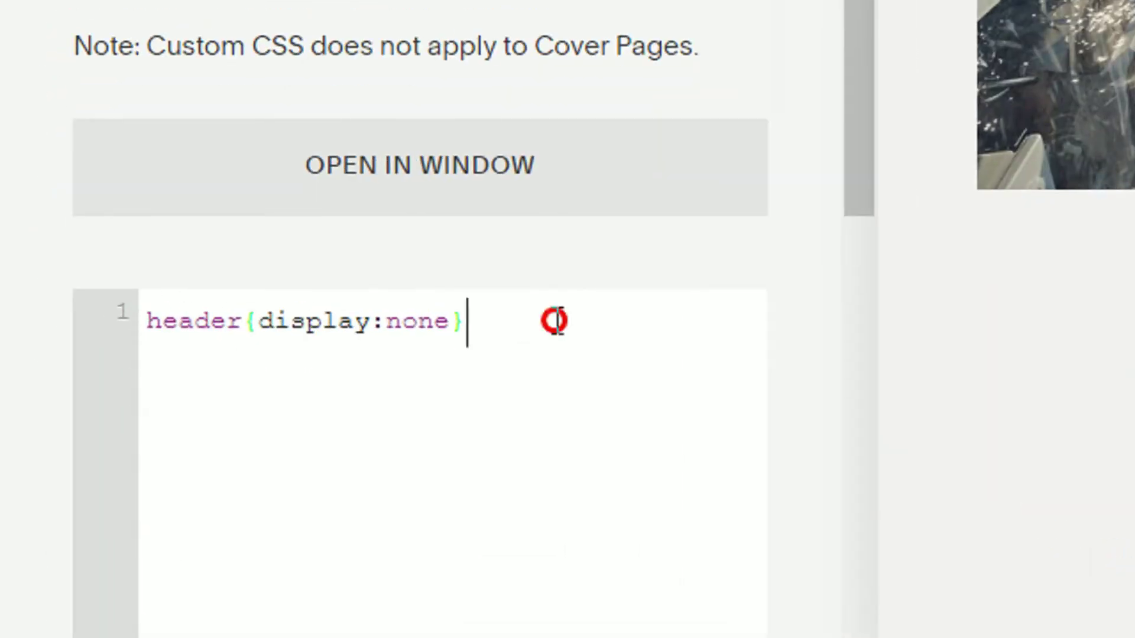
pyautogui.moveTo(552, 320); pyautogui.dragTo(136, 306)
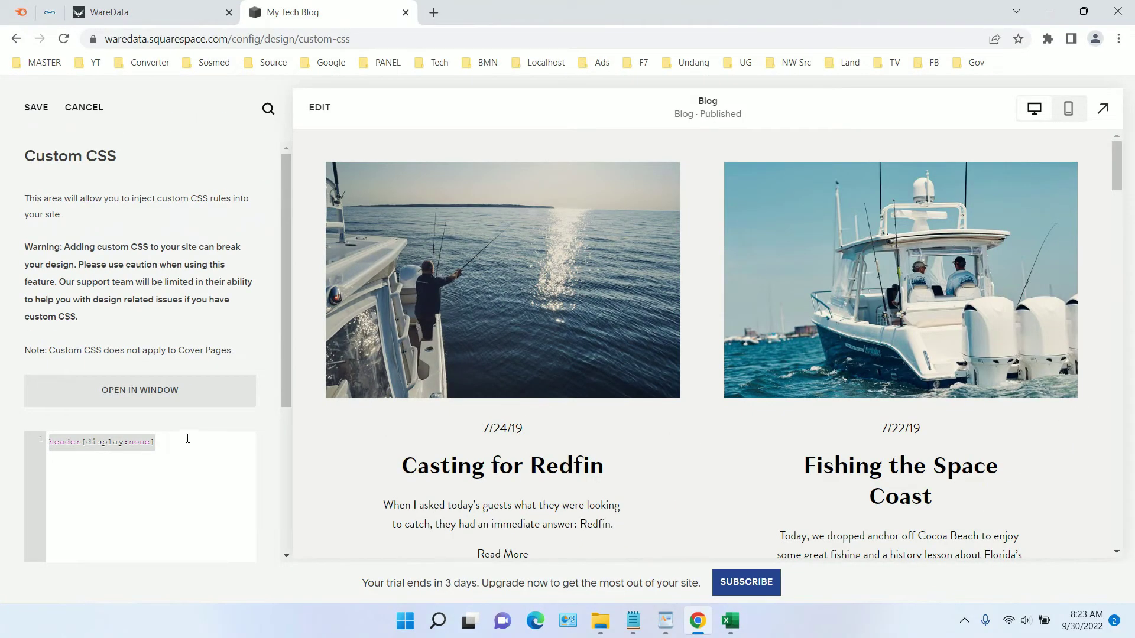
pyautogui.click(36, 109)
# Step: Preview the About, Fish and Blog pages to check how the header rule affects each of them
pyautogui.click(31, 111)
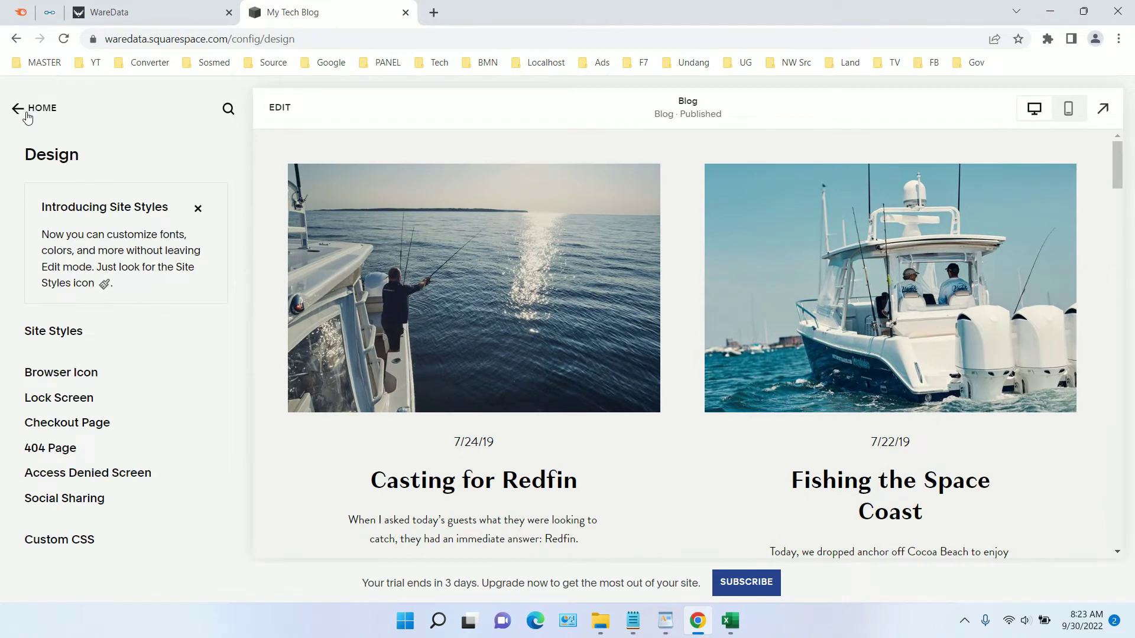
pyautogui.click(28, 112)
pyautogui.click(70, 206)
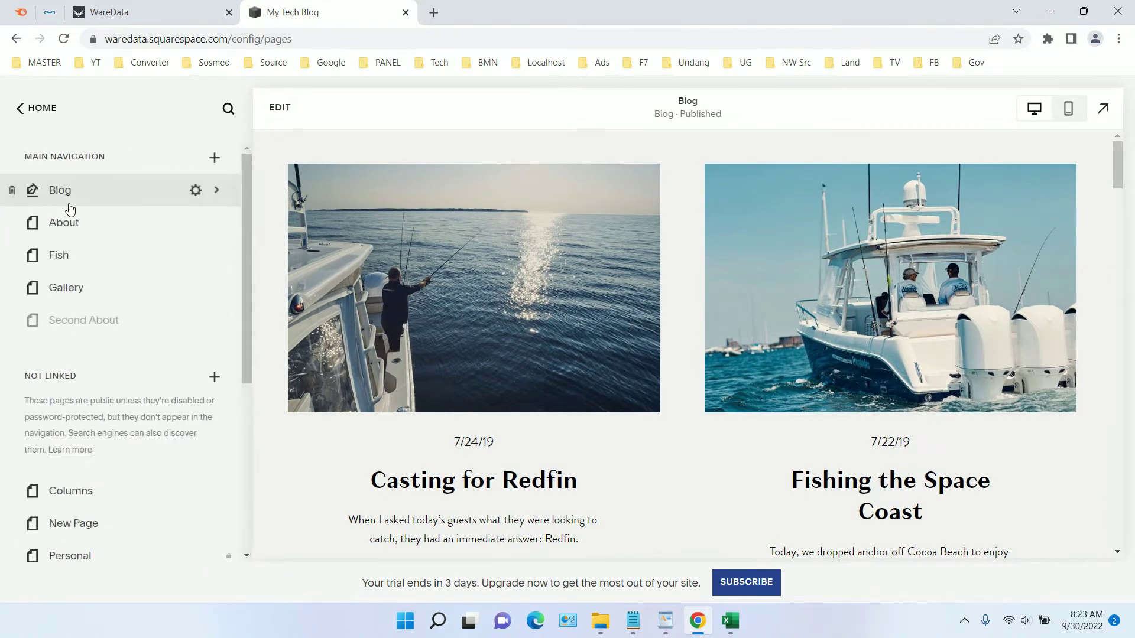
pyautogui.click(71, 223)
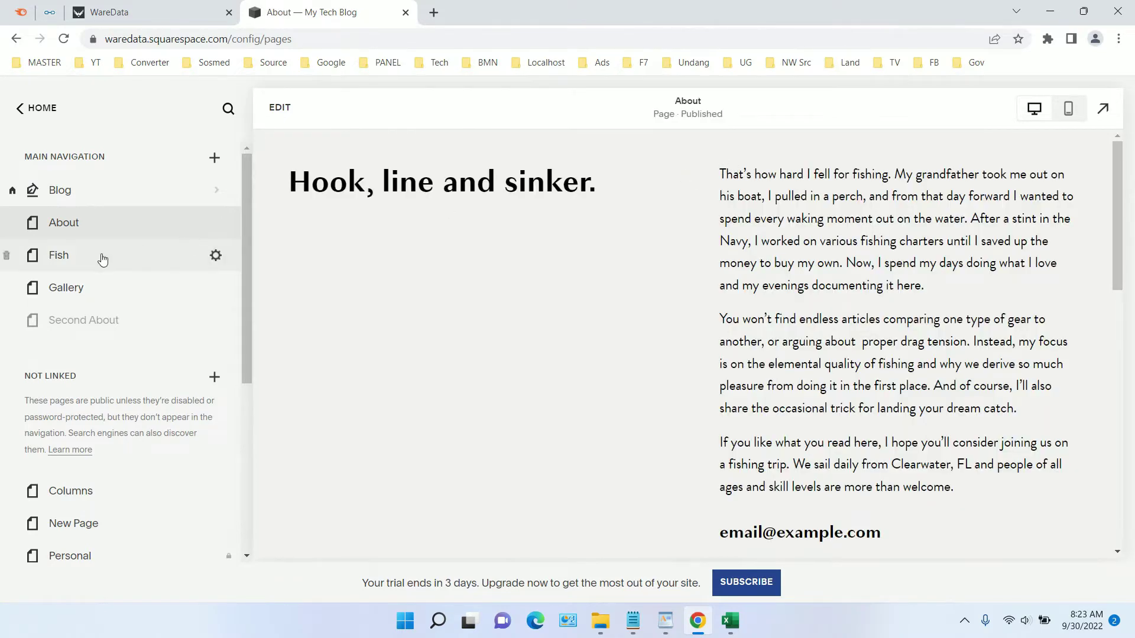
pyautogui.click(61, 255)
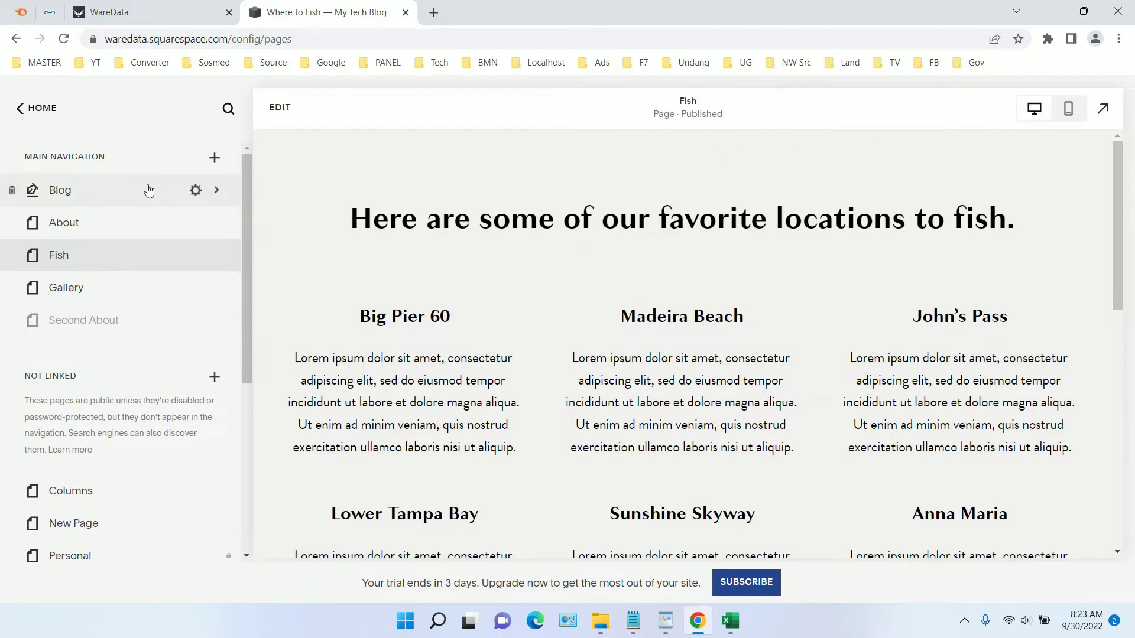
pyautogui.click(104, 190)
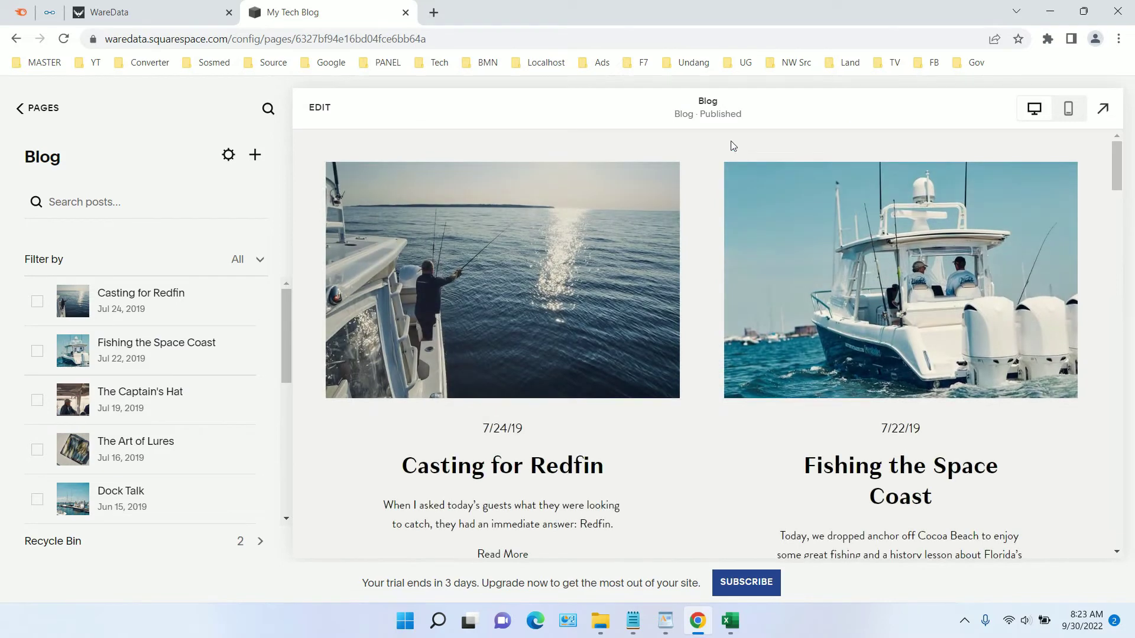
pyautogui.click(36, 115)
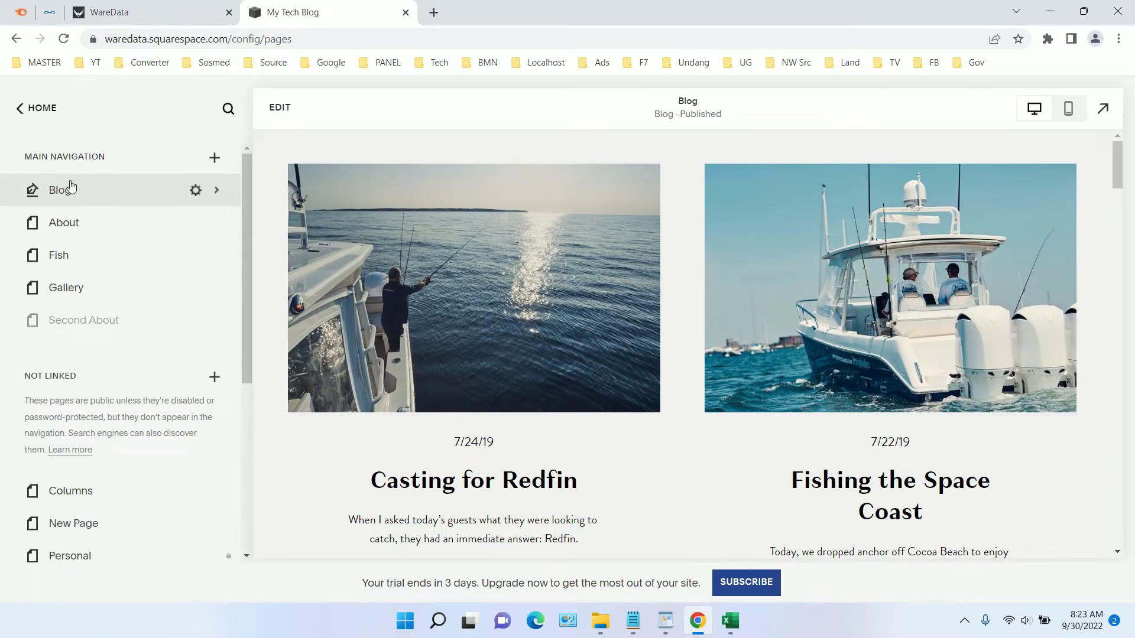
pyautogui.click(87, 226)
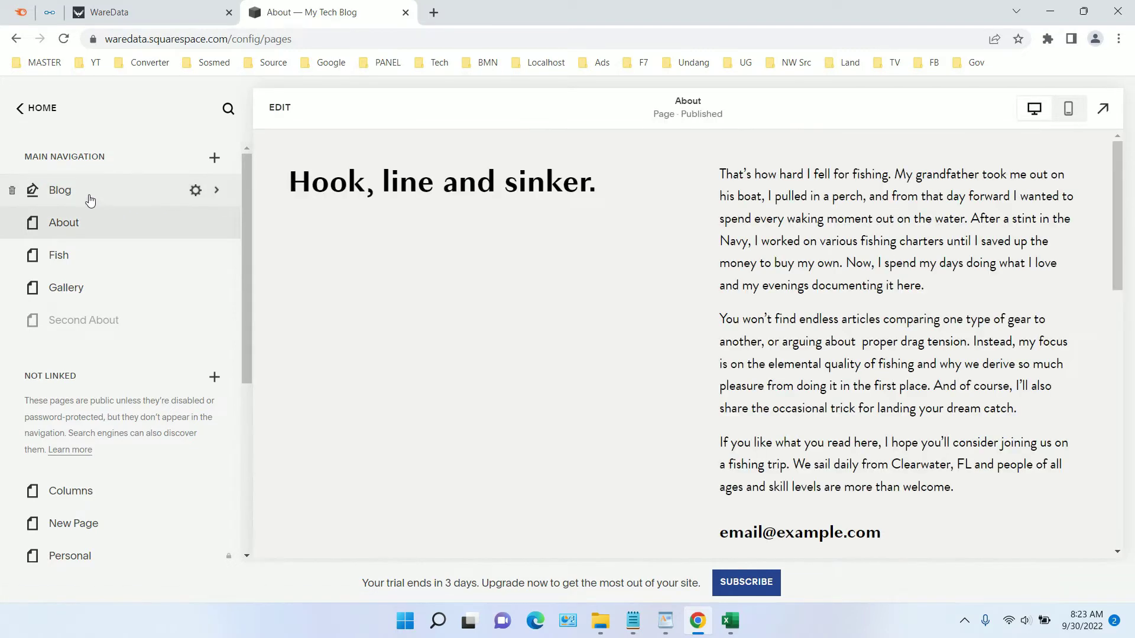
pyautogui.click(90, 198)
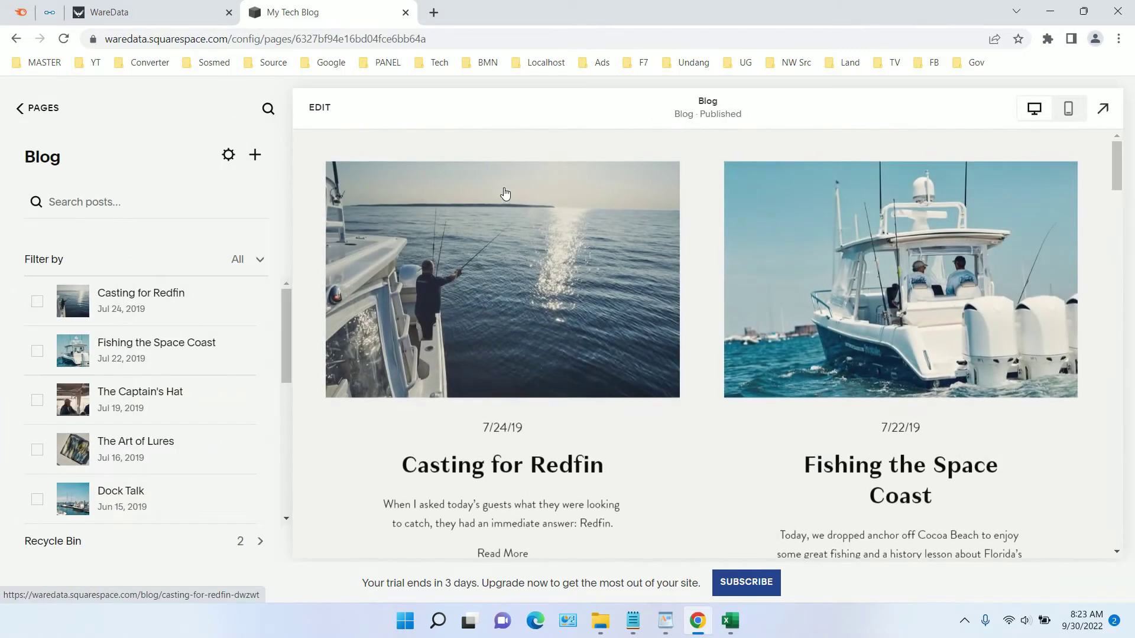
# Step: Return to the Custom CSS editor and delete the header{display:none} rule
pyautogui.click(36, 110)
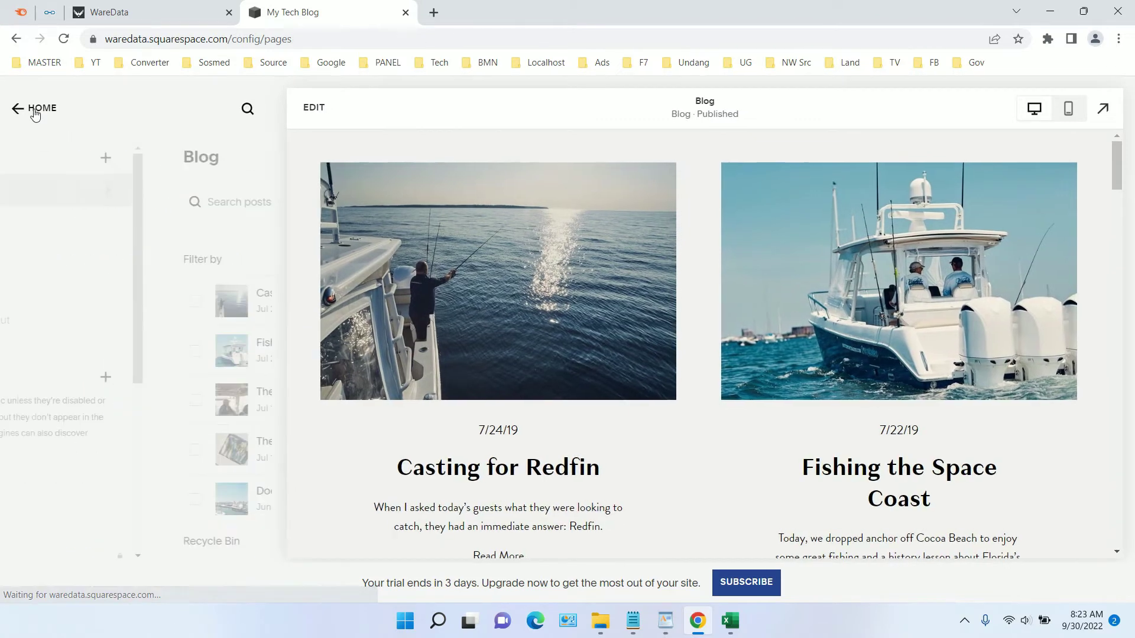
pyautogui.click(37, 108)
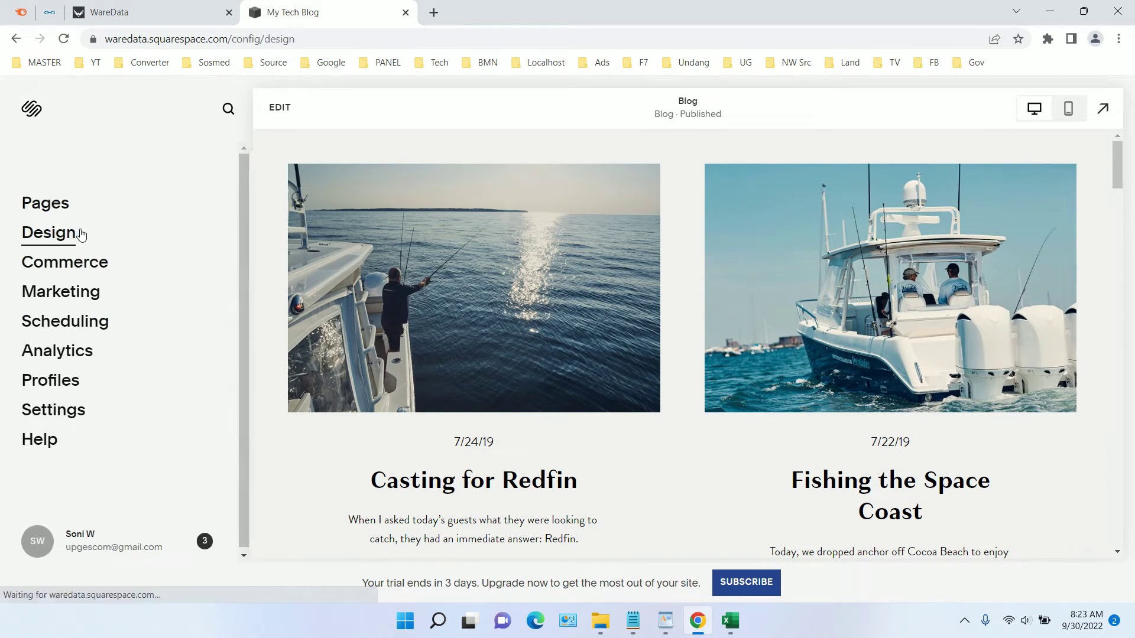
pyautogui.click(79, 233)
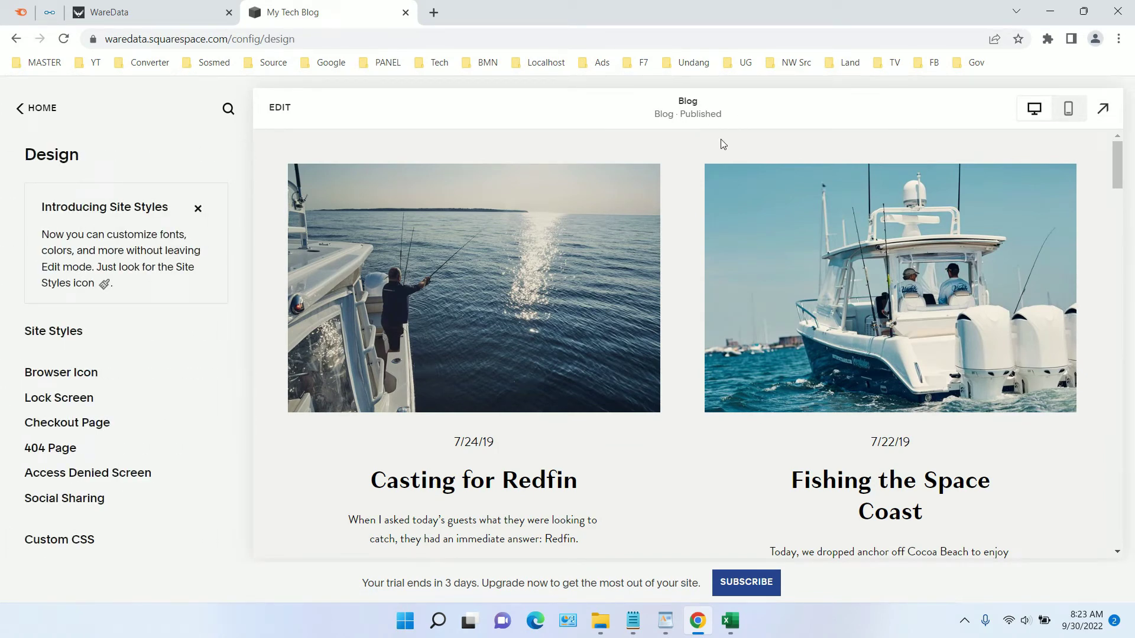
pyautogui.click(65, 541)
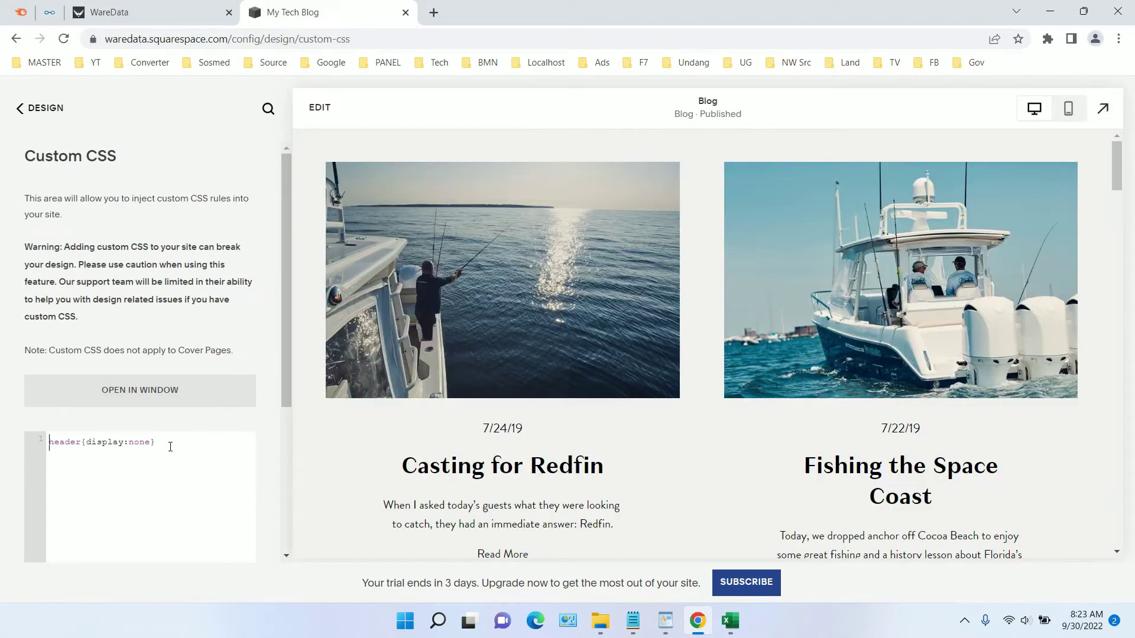
pyautogui.moveTo(176, 443); pyautogui.dragTo(9, 445)
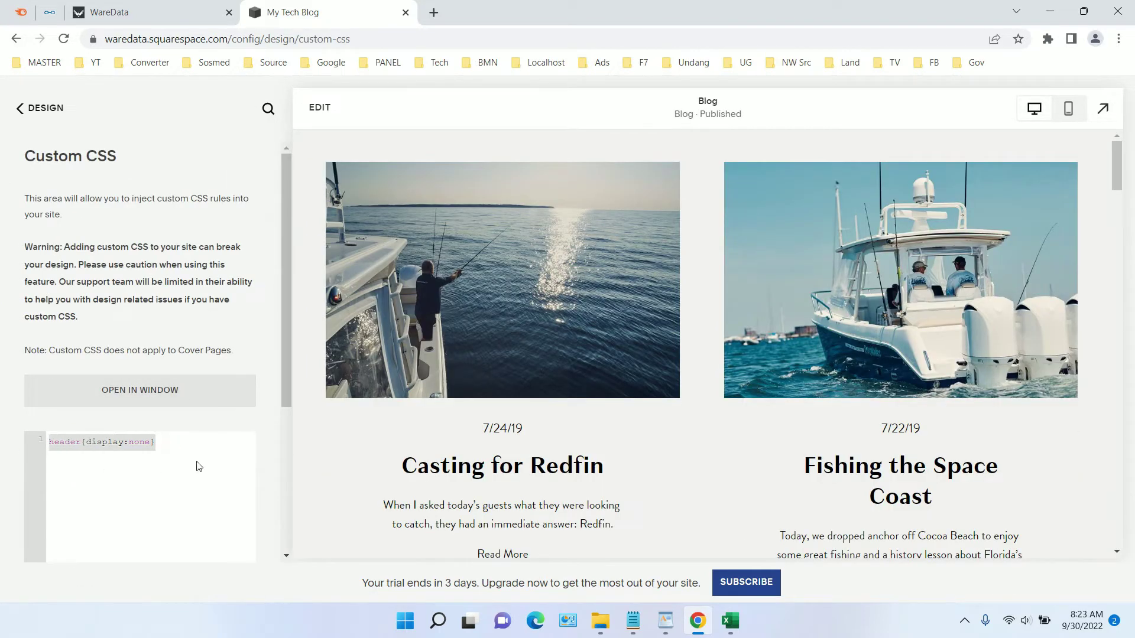
pyautogui.press('BackSpace')
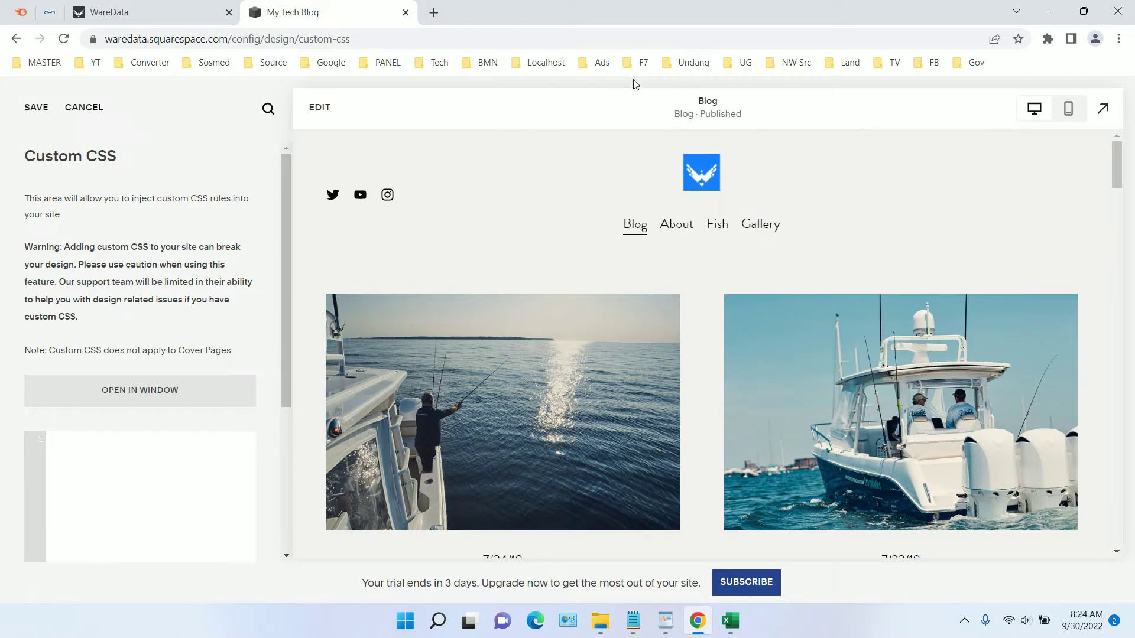
# Step: Open the browser's extension management page and go from there to the Chrome Web Store
pyautogui.click(1048, 39)
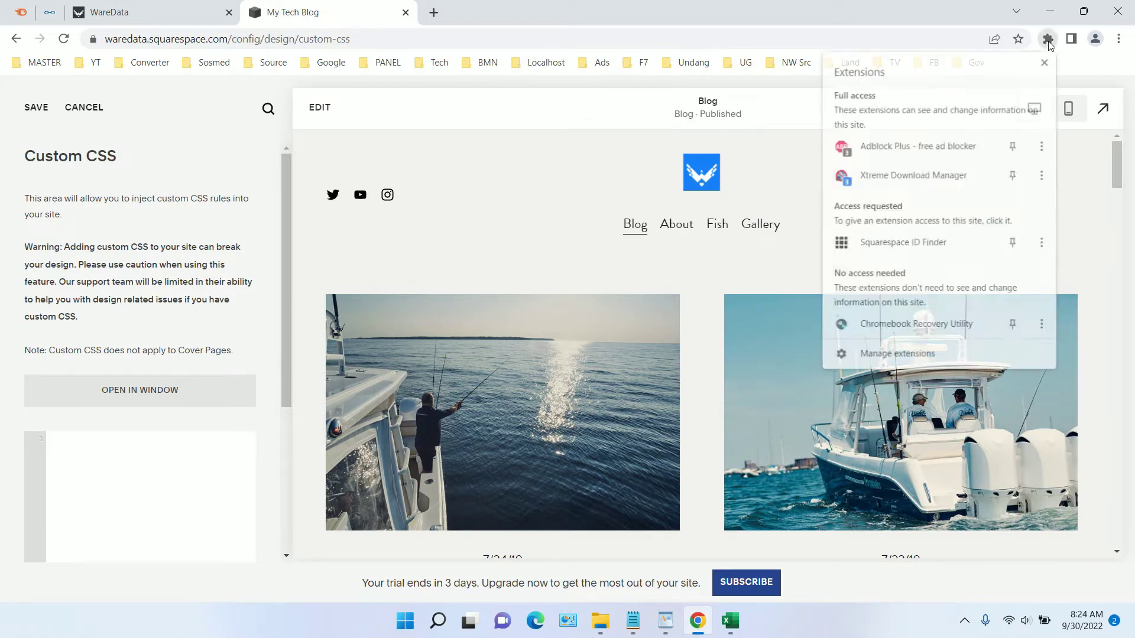
pyautogui.click(941, 356)
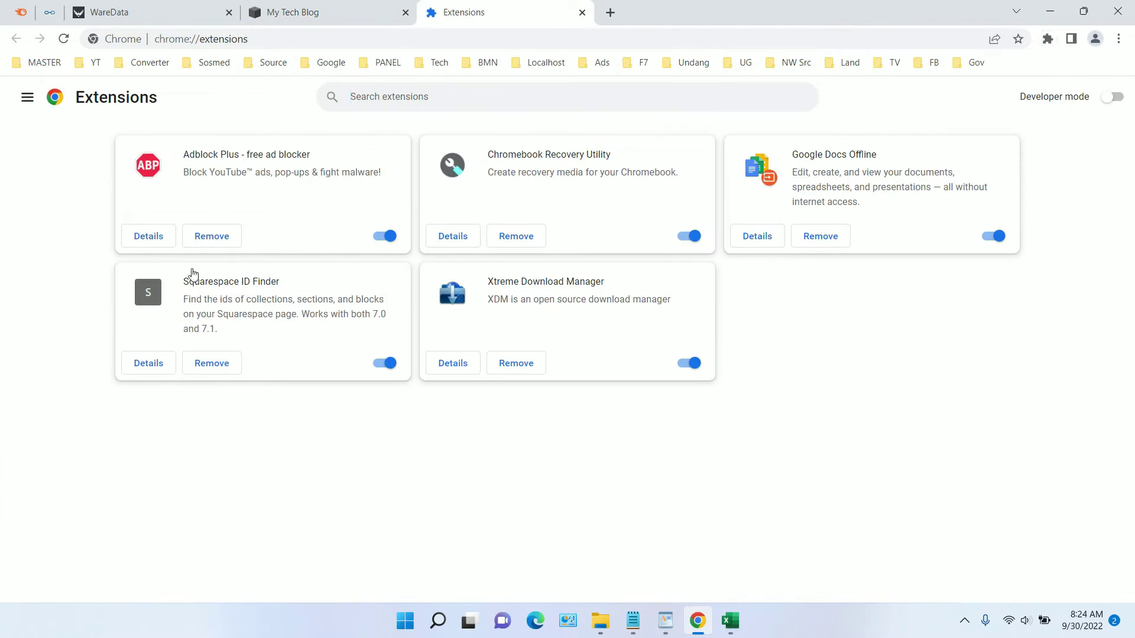
pyautogui.click(29, 98)
pyautogui.click(114, 591)
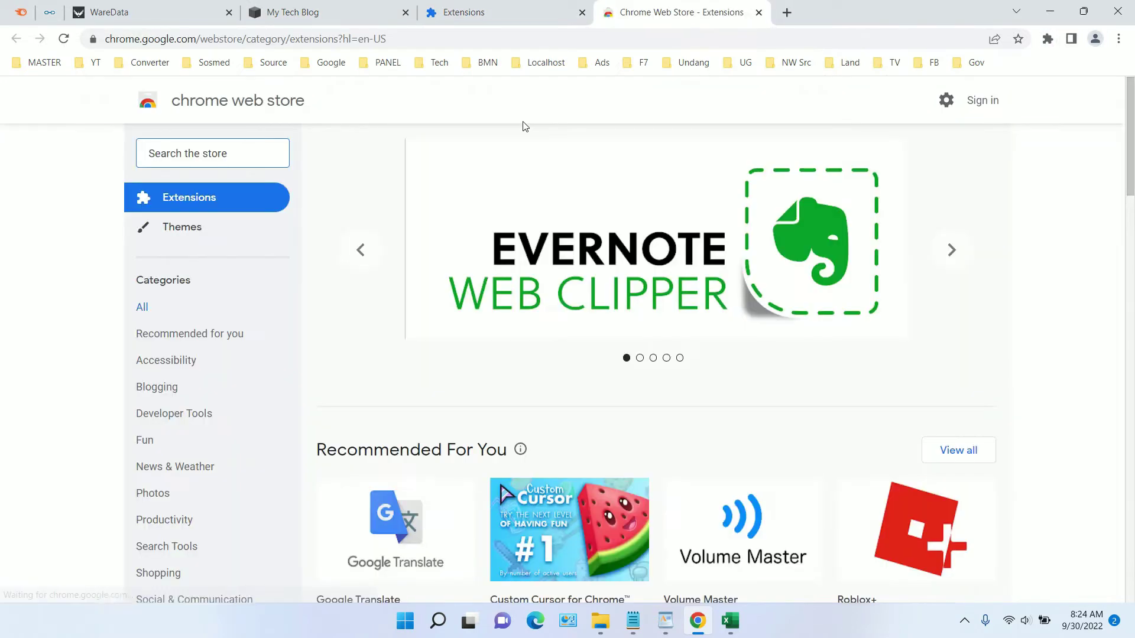
# Step: Copy the name Squarespace ID Finder from the installed extensions and search the Chrome Web Store for it
pyautogui.click(500, 9)
pyautogui.click(786, 438)
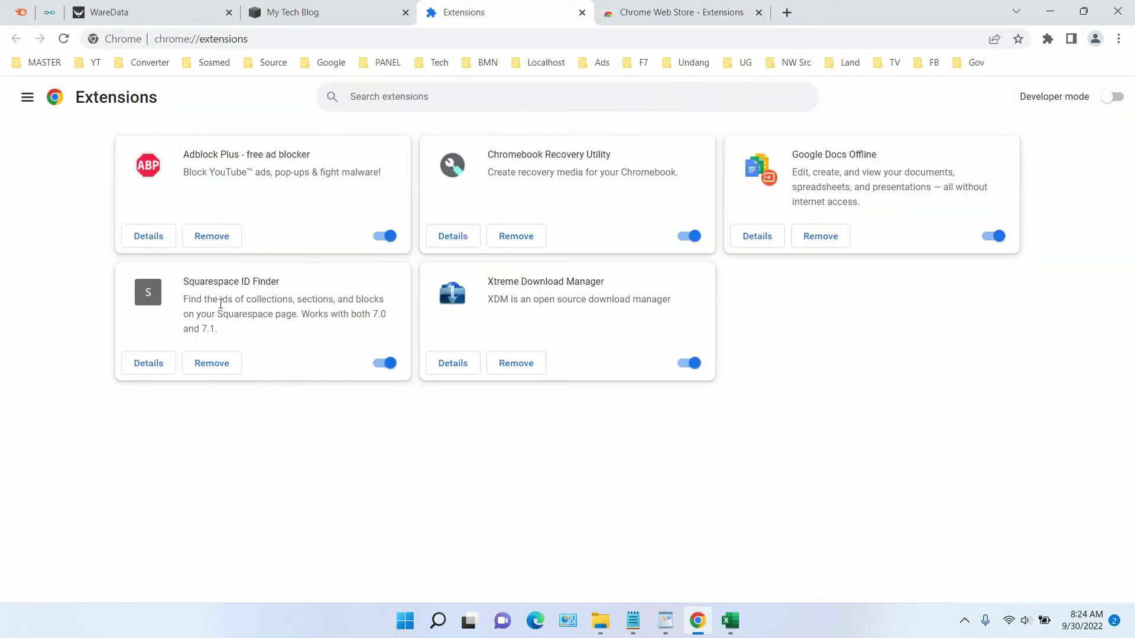
pyautogui.moveTo(186, 284); pyautogui.dragTo(283, 284)
pyautogui.rightClick(281, 289)
pyautogui.click(307, 293)
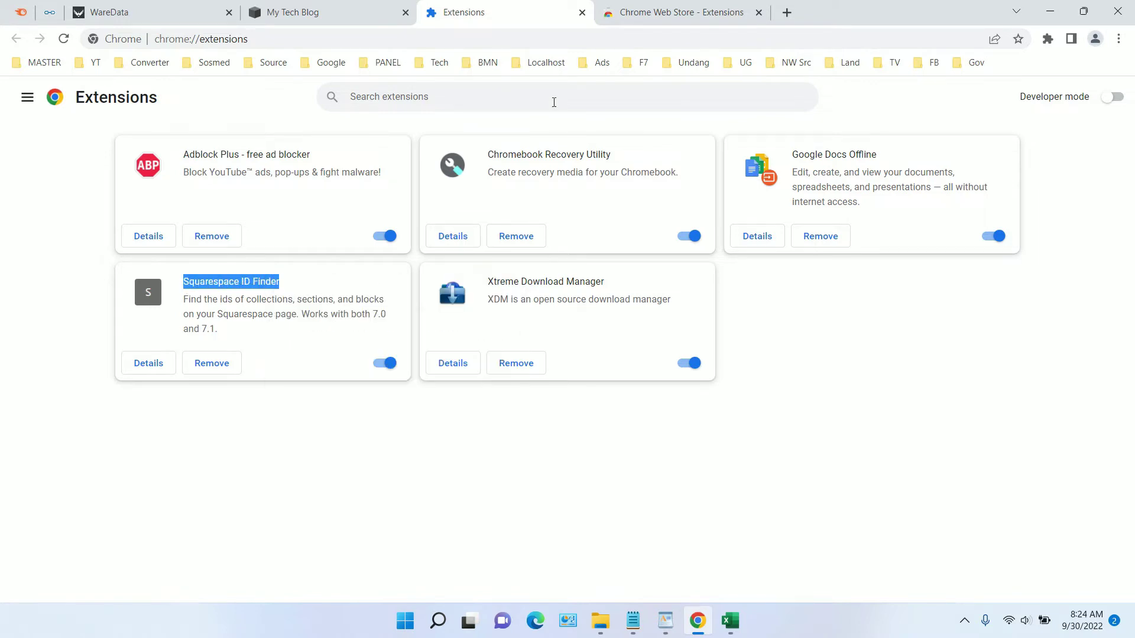
pyautogui.click(680, 12)
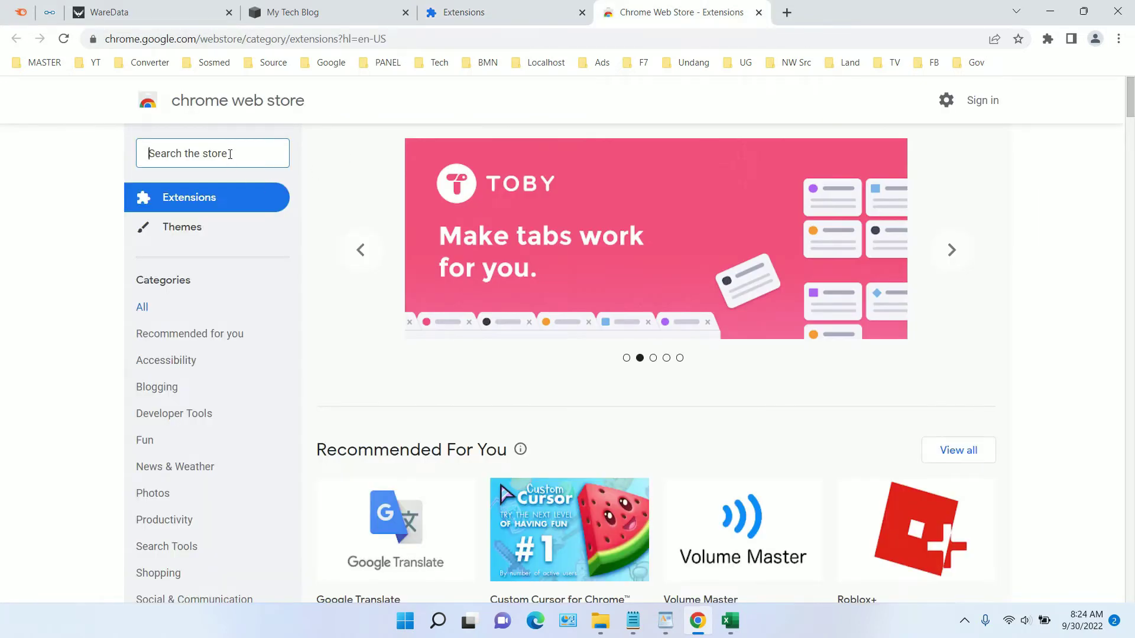
pyautogui.hotkey('ctrl', 'v')
pyautogui.press('Return')
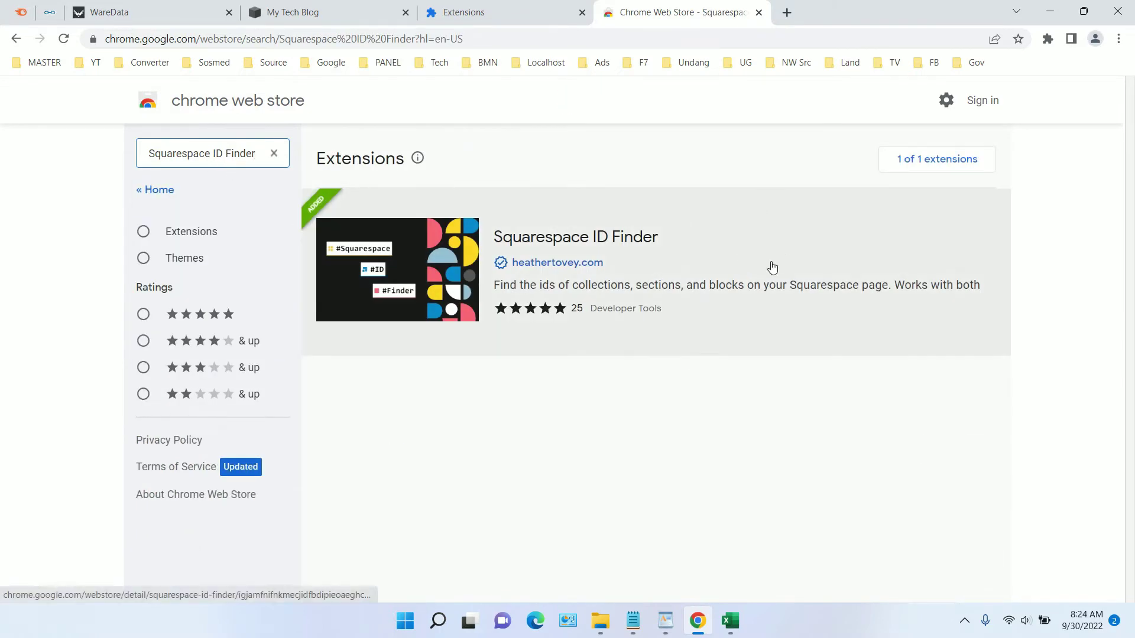
# Step: Run Squarespace ID Finder on the Blog page and paste its collection ID #collection-6327bf94e16bd04fce6bb64a into the Custom CSS editor
pyautogui.click(1045, 39)
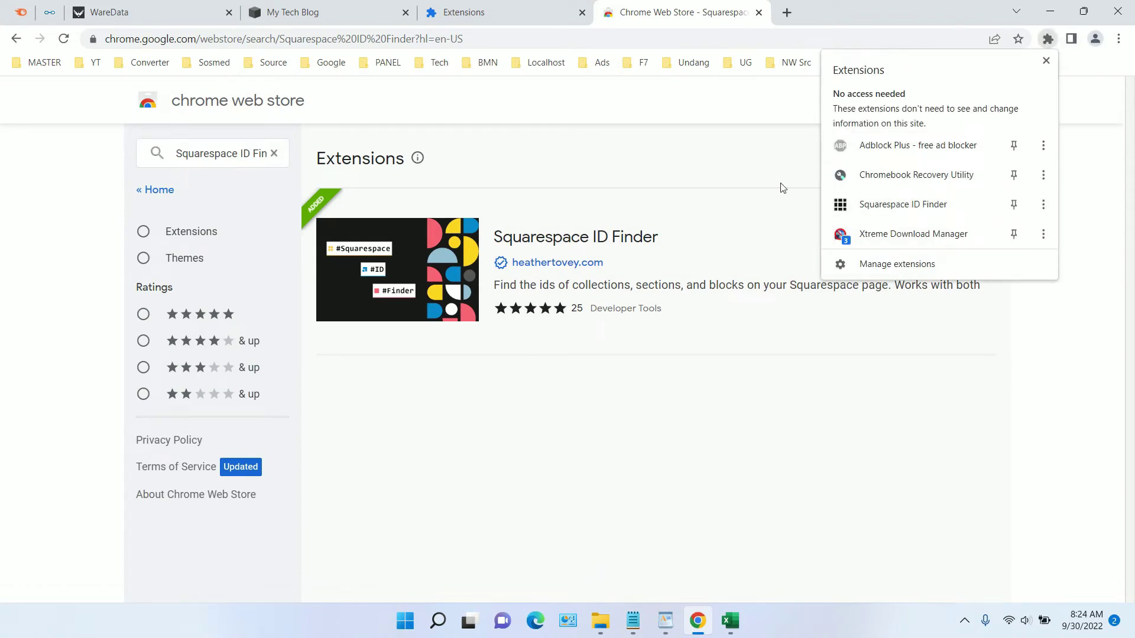
pyautogui.click(349, 7)
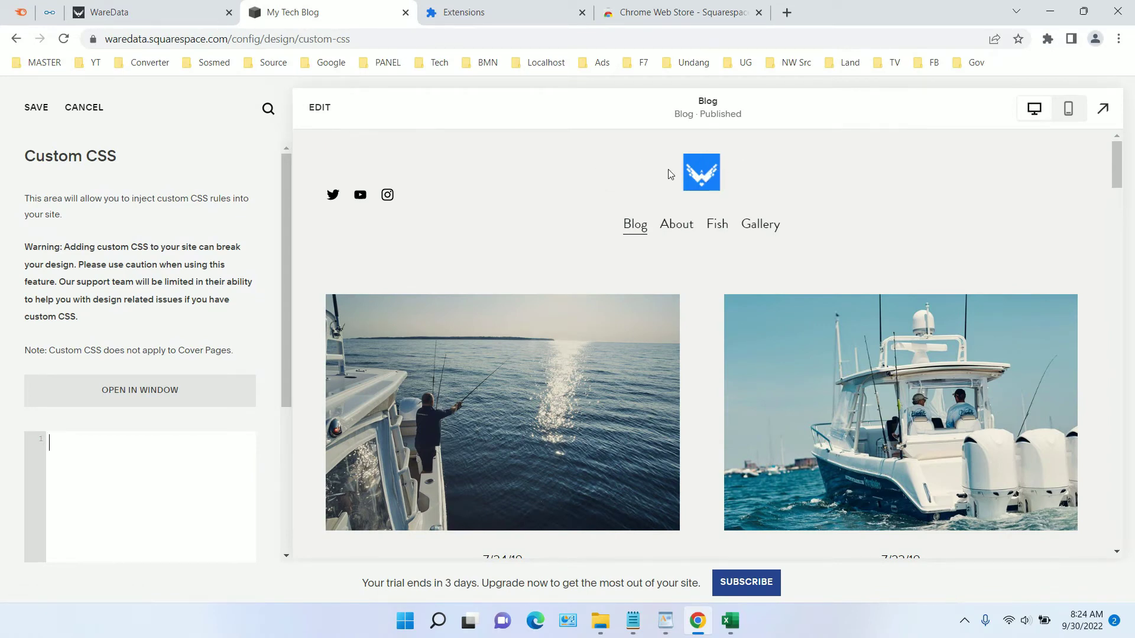
pyautogui.click(1046, 44)
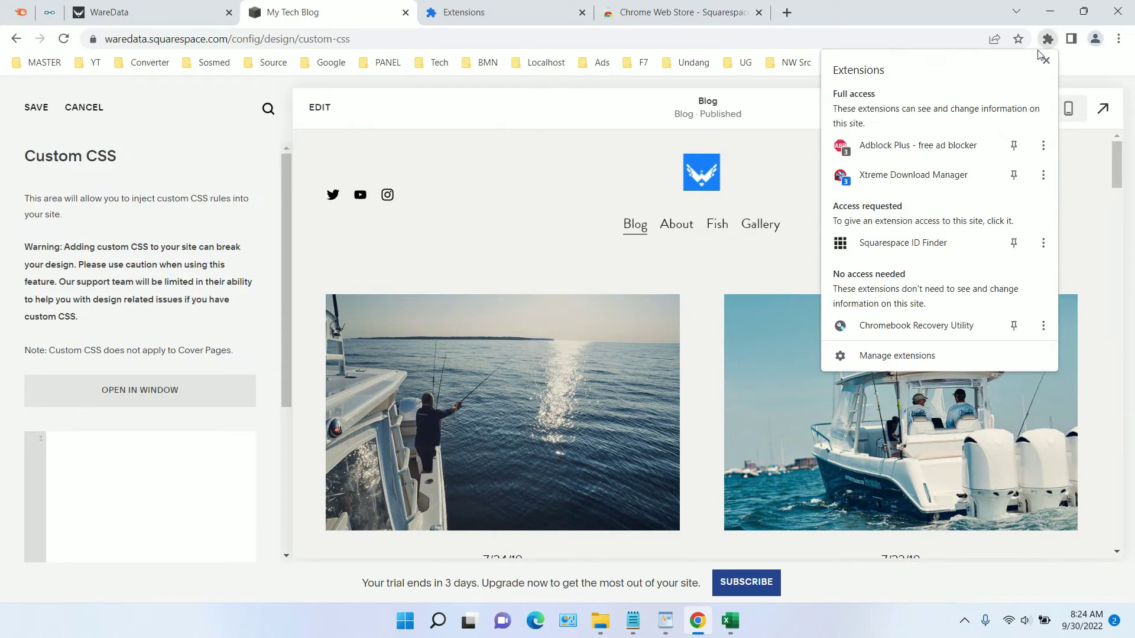
pyautogui.click(889, 247)
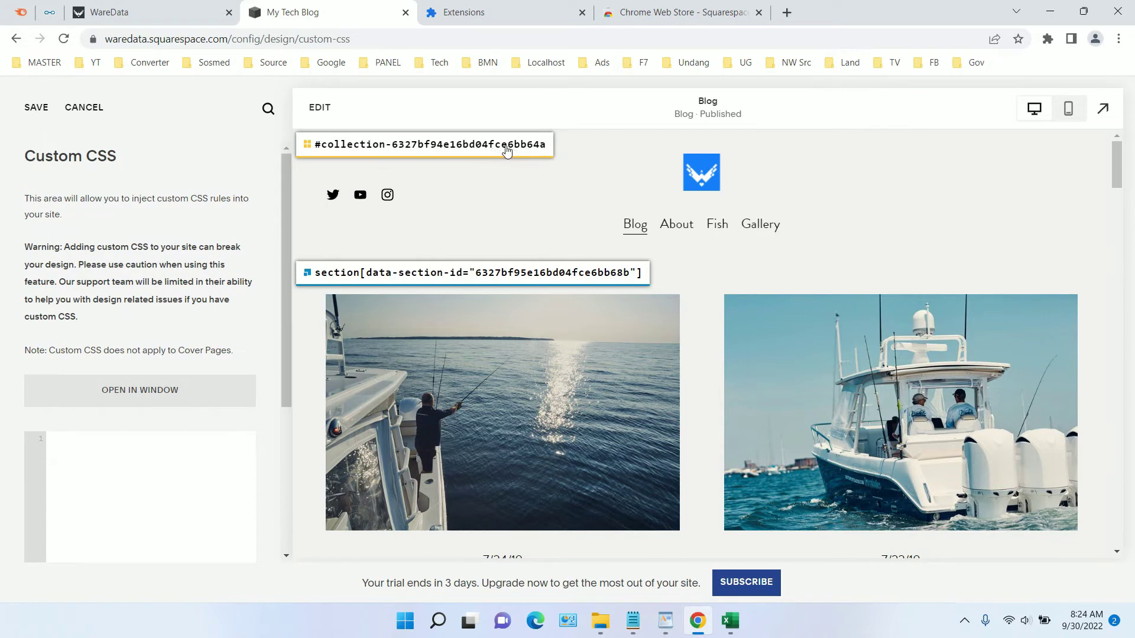
pyautogui.click(467, 148)
pyautogui.hotkey('ctrl', 'v')
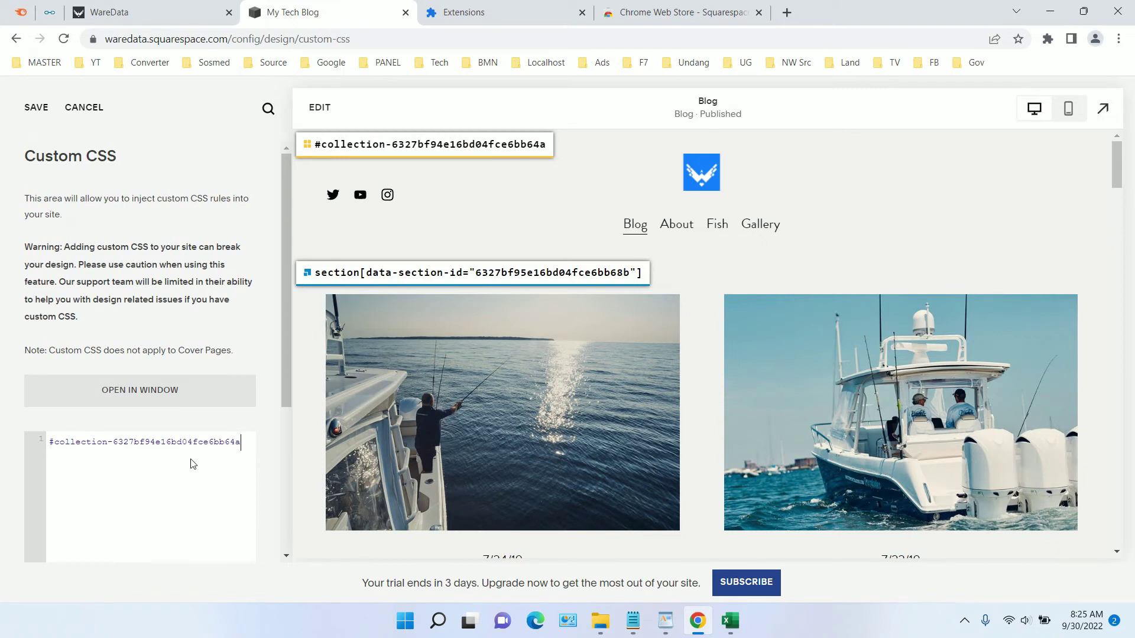
# Step: Add header{display:none} after the Blog page's collection ID in the custom CSS and save it
pyautogui.write('header{display:none}')
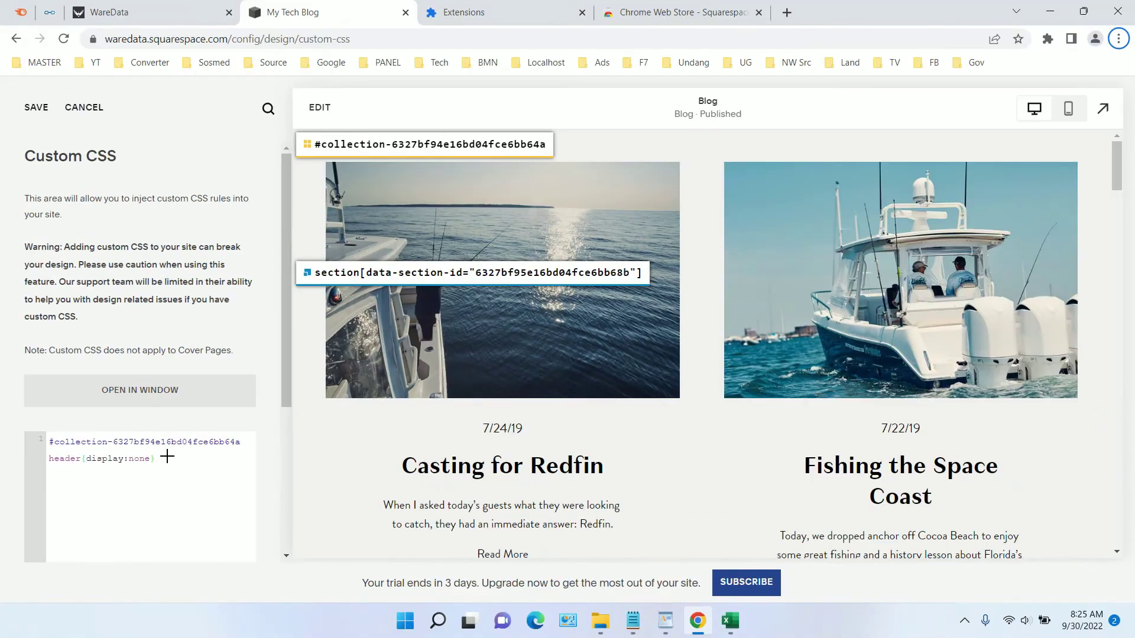
pyautogui.click(31, 110)
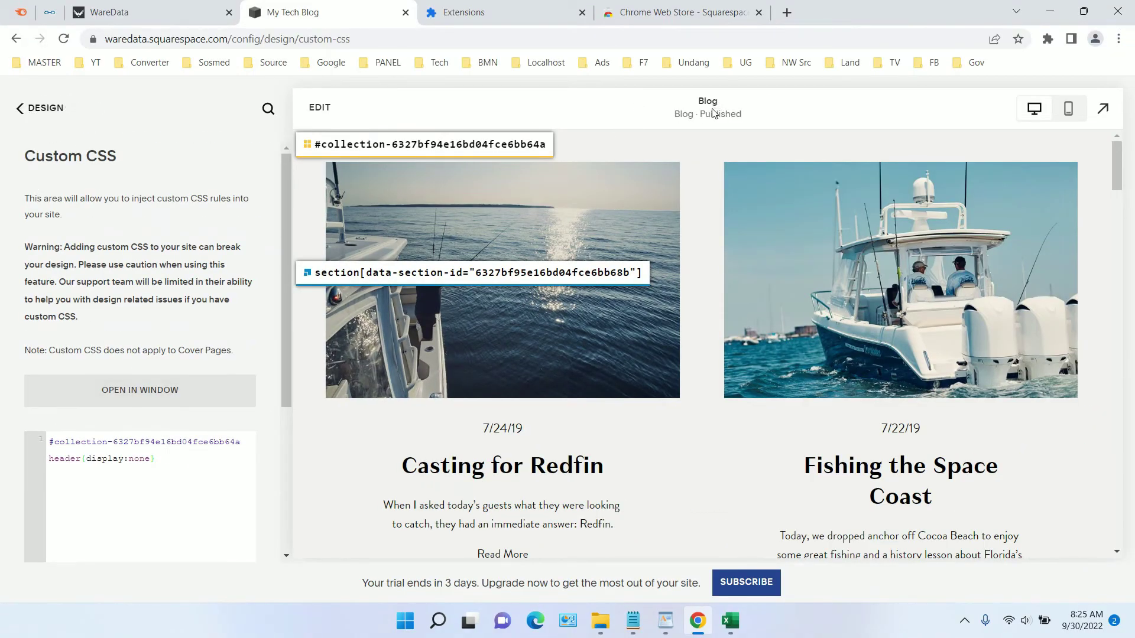
# Step: Go to the site's page list and view the About, Fish and Blog pages to compare their headers
pyautogui.click(52, 115)
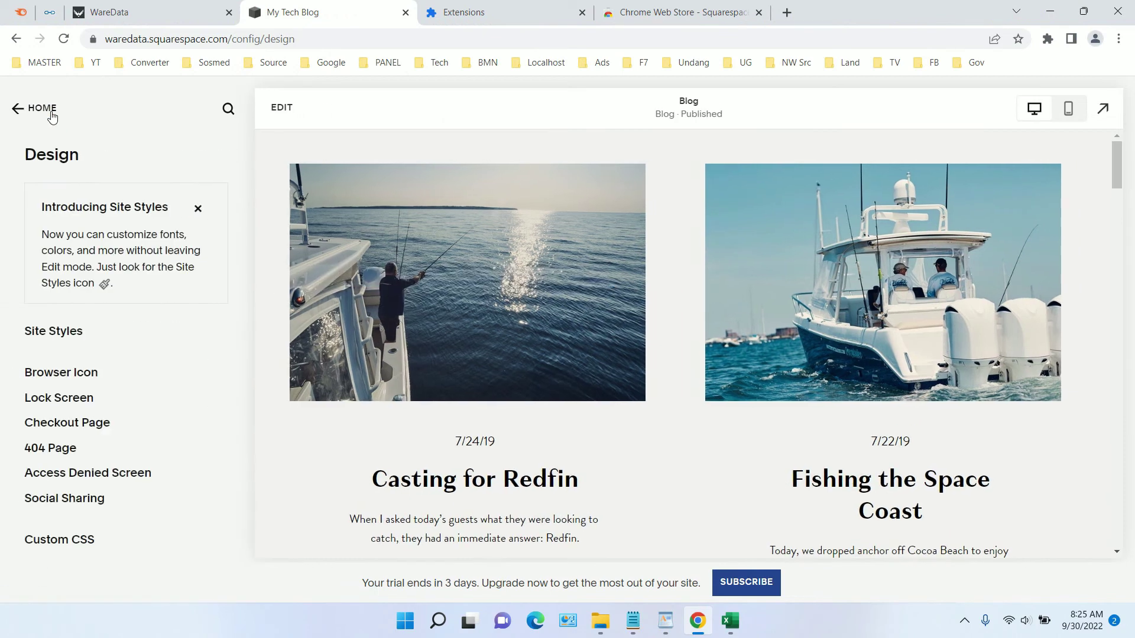
pyautogui.click(38, 108)
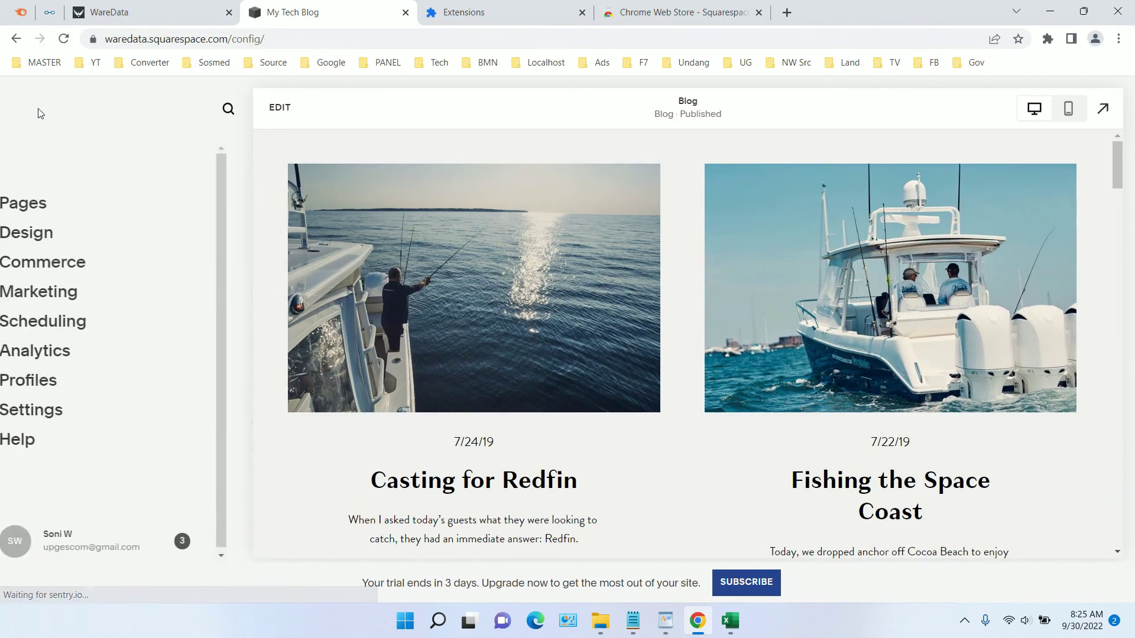
pyautogui.click(67, 202)
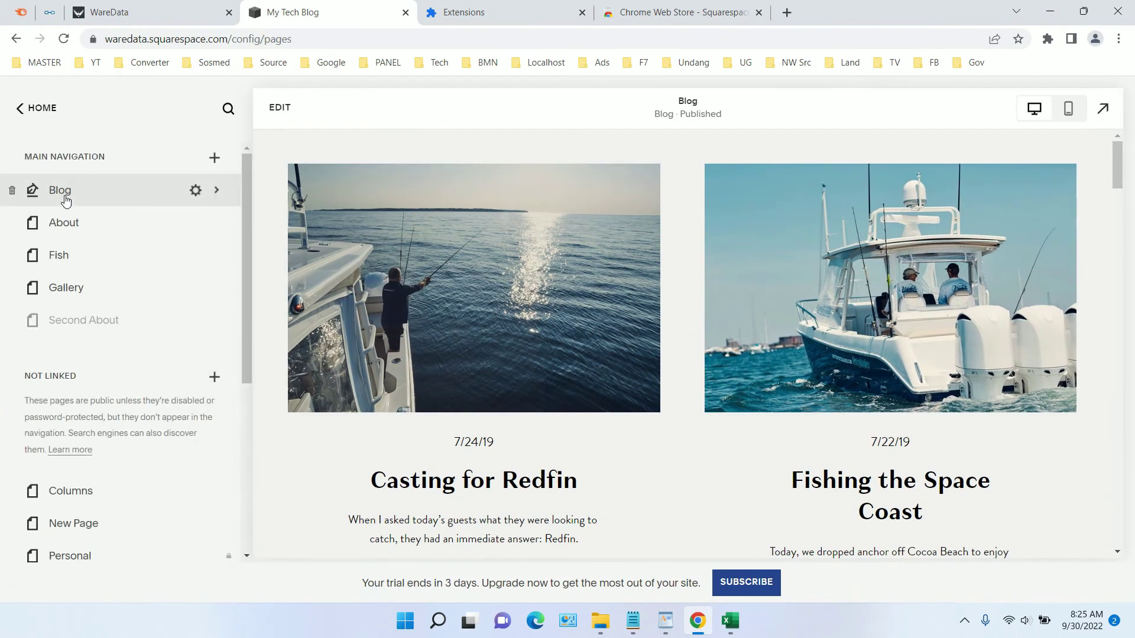
pyautogui.click(79, 225)
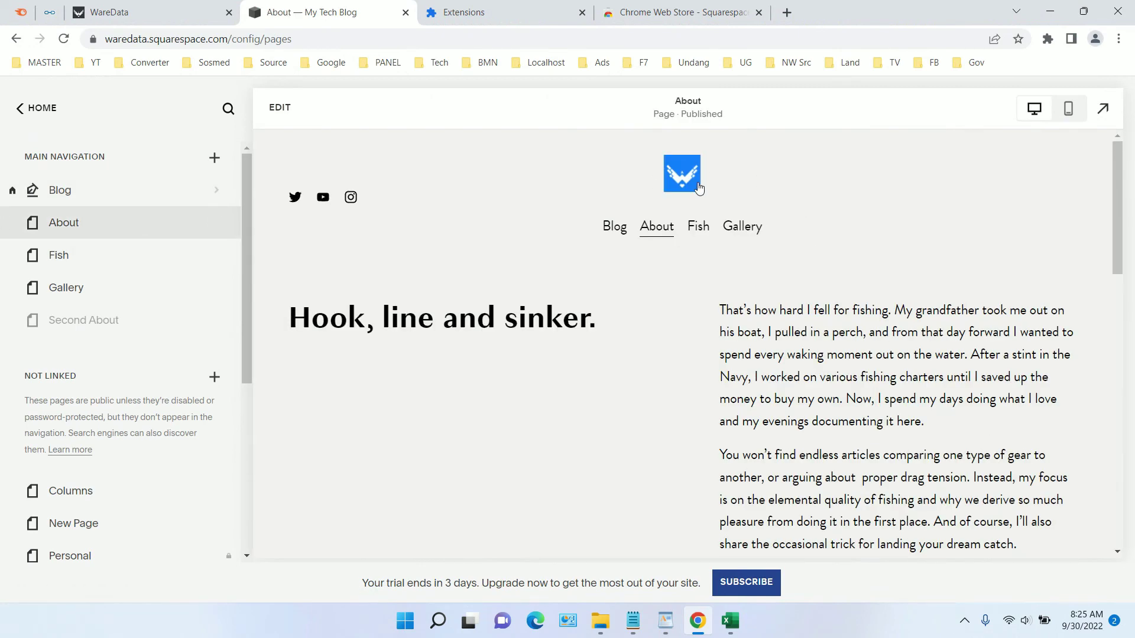
pyautogui.click(121, 254)
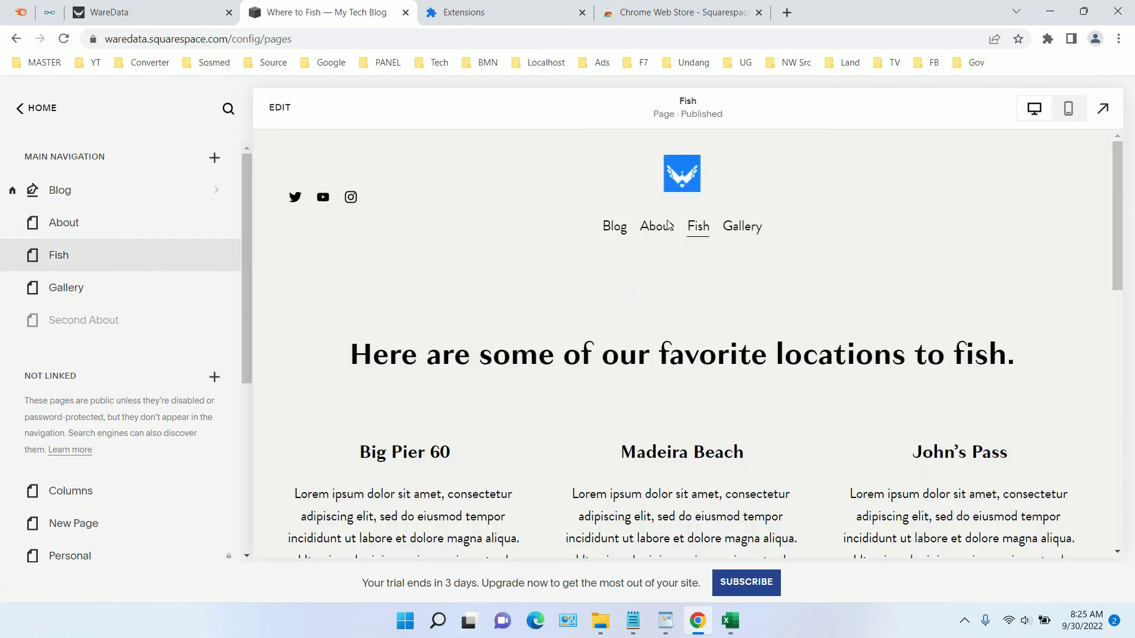
pyautogui.click(72, 195)
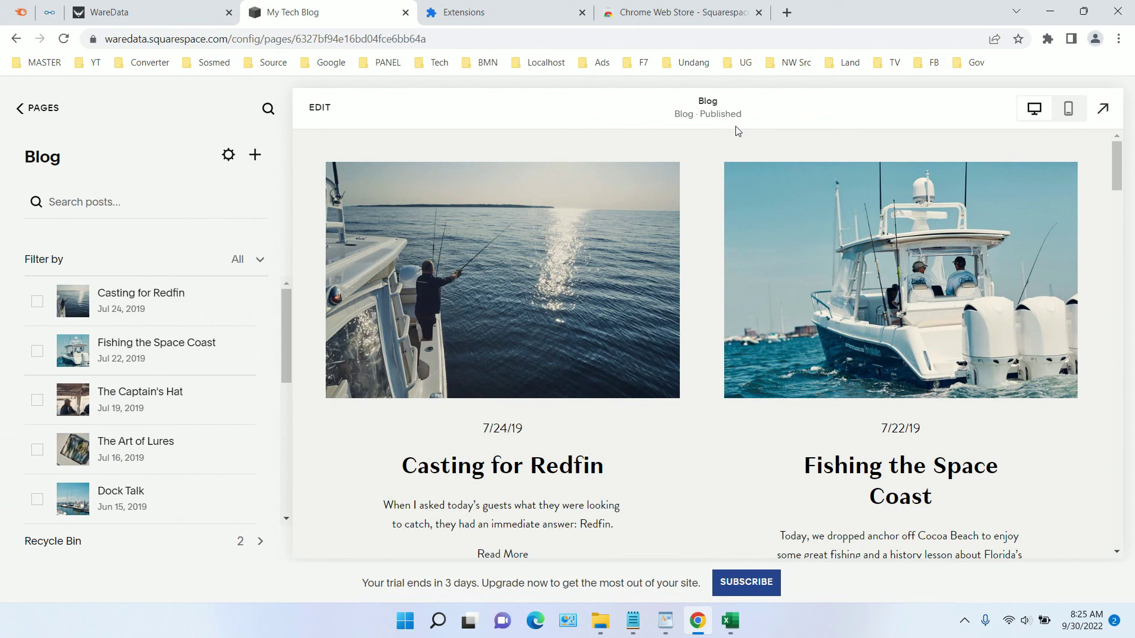
# Step: Return to the Custom CSS editor and place the cursor at the end of the Blog page's header rule
pyautogui.click(22, 108)
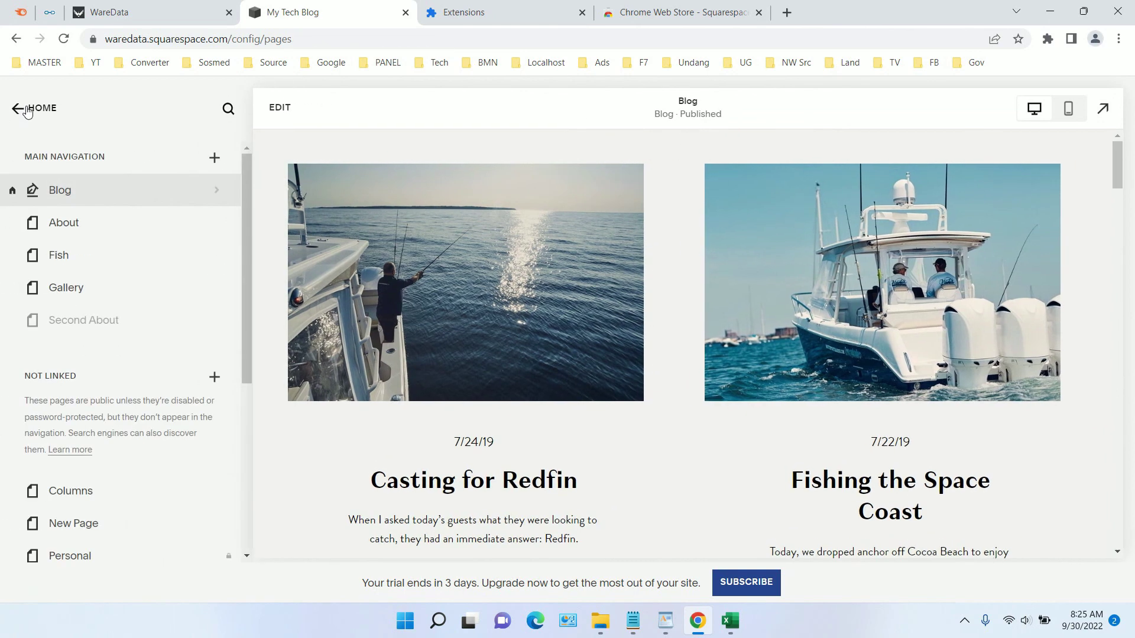
pyautogui.click(26, 109)
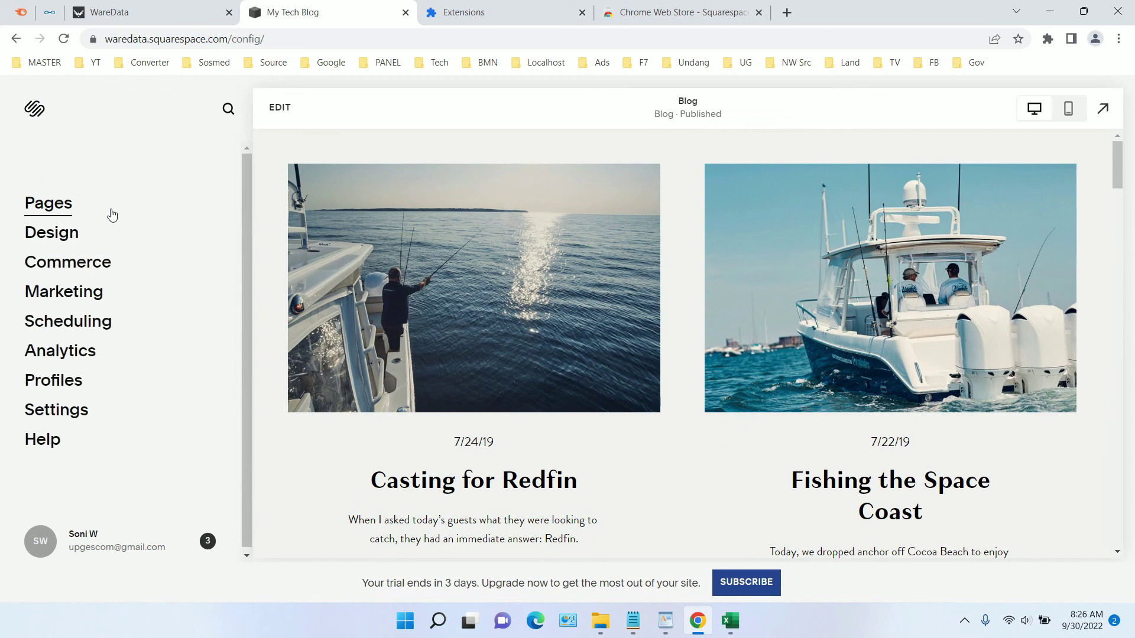
pyautogui.click(74, 239)
pyautogui.click(83, 540)
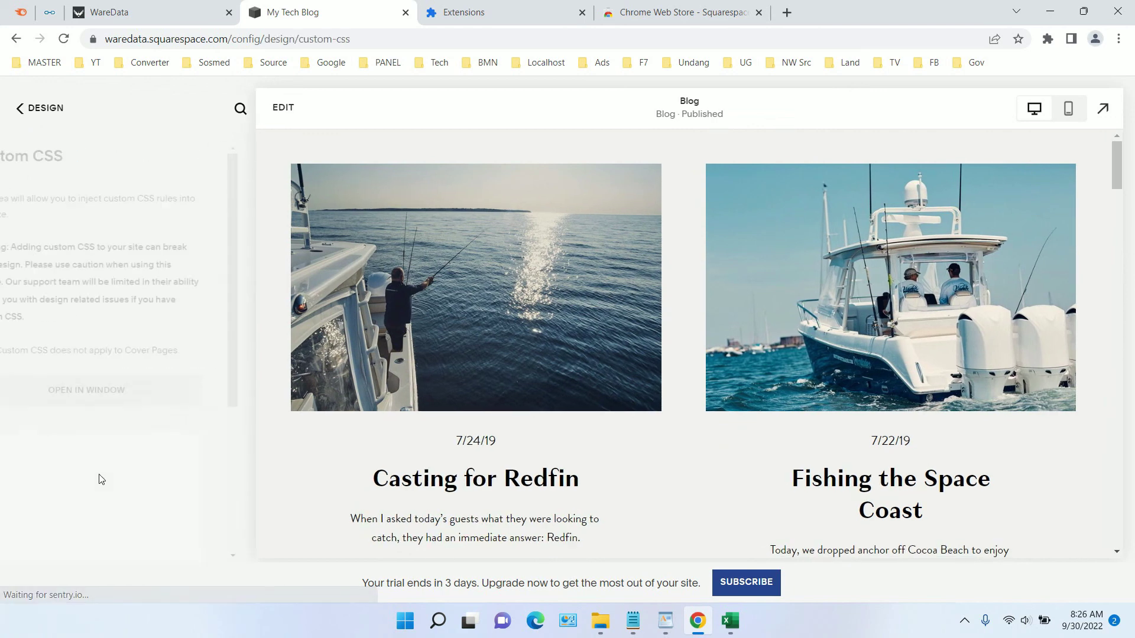
pyautogui.click(201, 462)
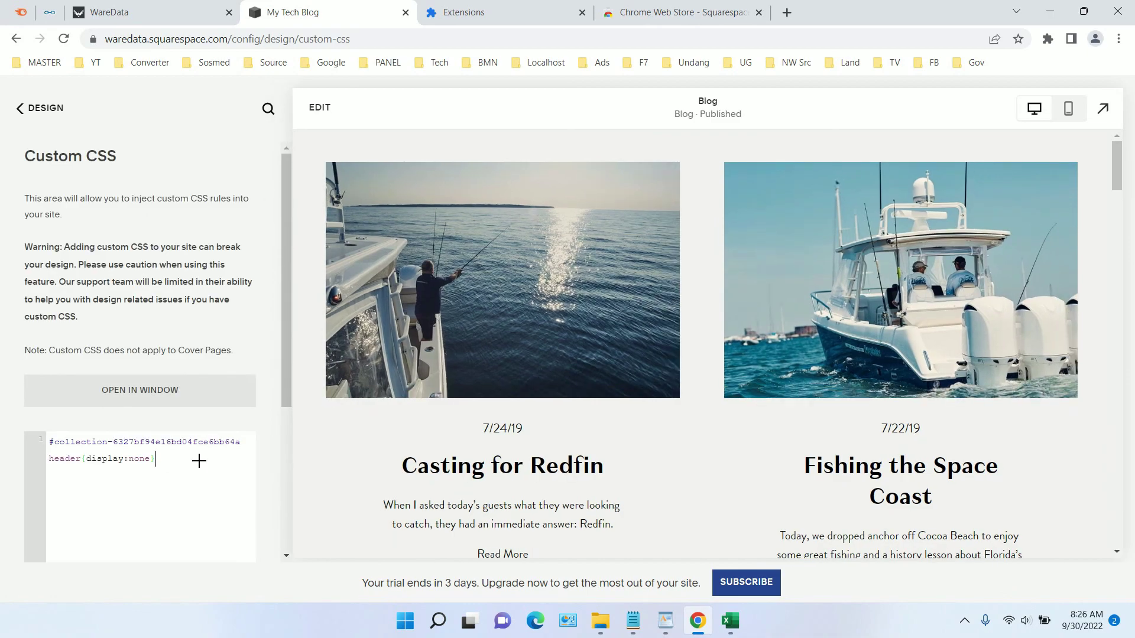